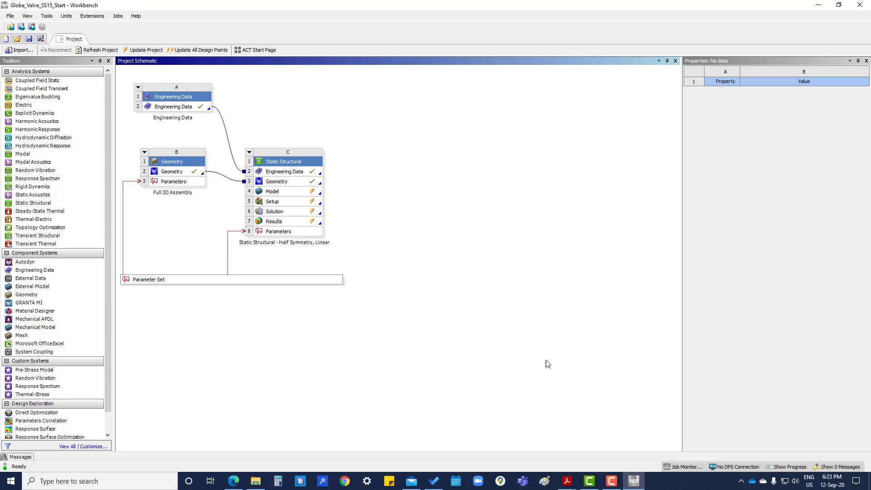
# Step: View the Module 15 Reference Material page on parameter sources in Adobe Acrobat Reader and return to Workbench
pyautogui.click(567, 483)
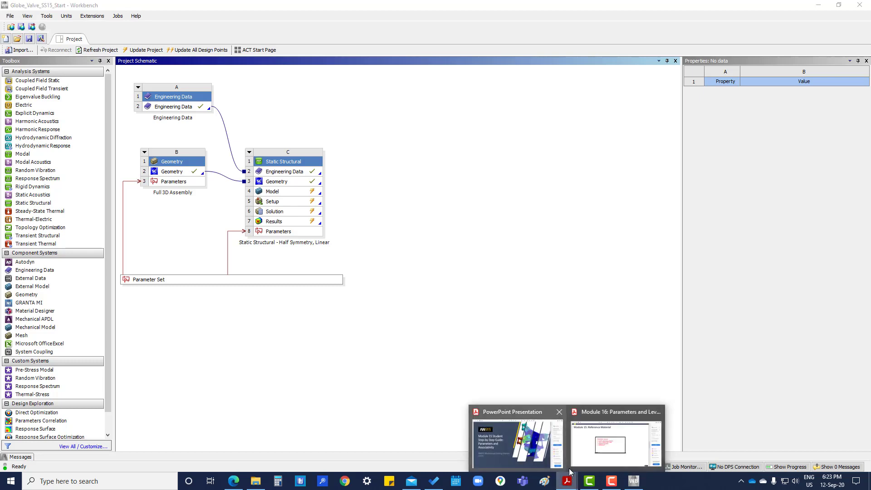
pyautogui.click(598, 429)
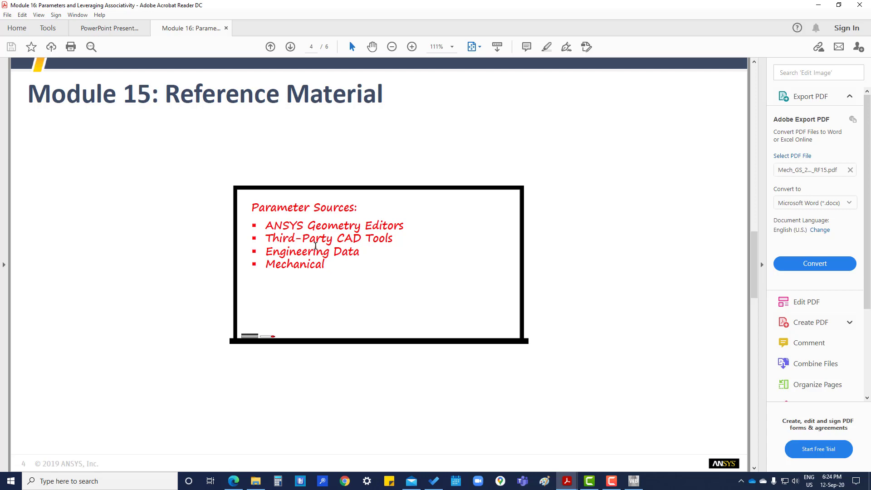
pyautogui.click(819, 8)
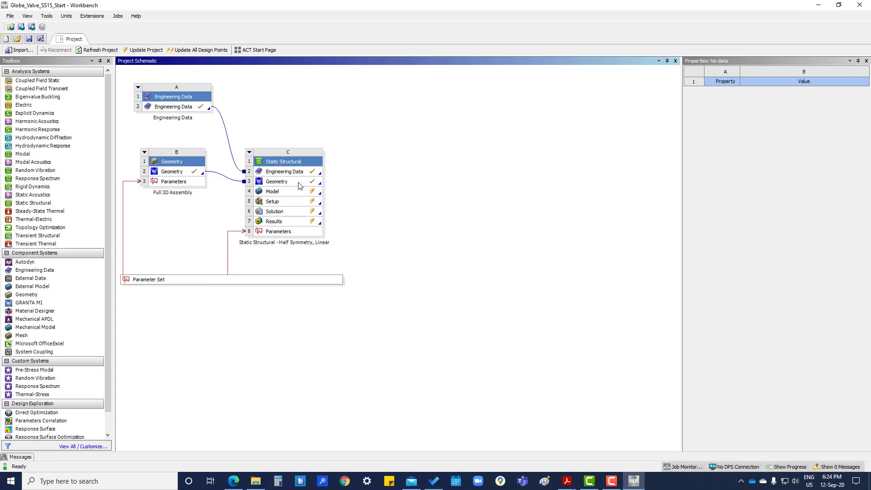
# Step: Open the Full 3D Assembly geometry for editing in SpaceClaim
pyautogui.click(292, 182)
pyautogui.rightClick(293, 183)
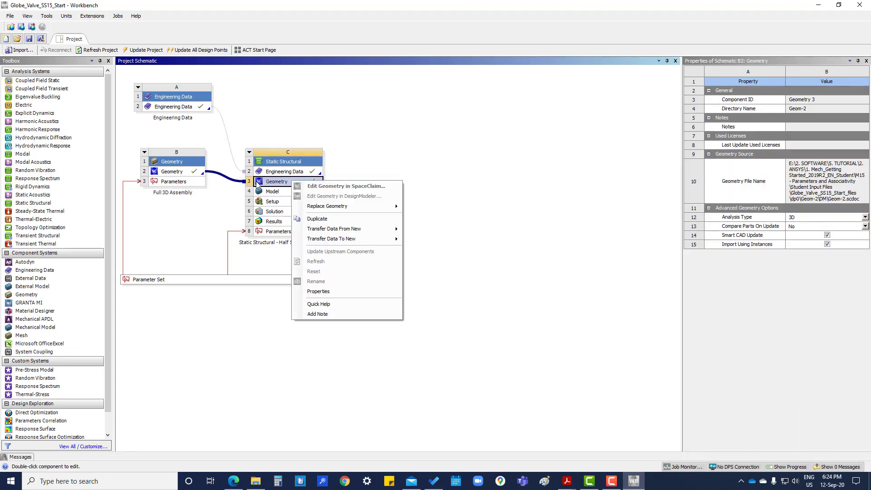
pyautogui.click(180, 175)
pyautogui.rightClick(180, 175)
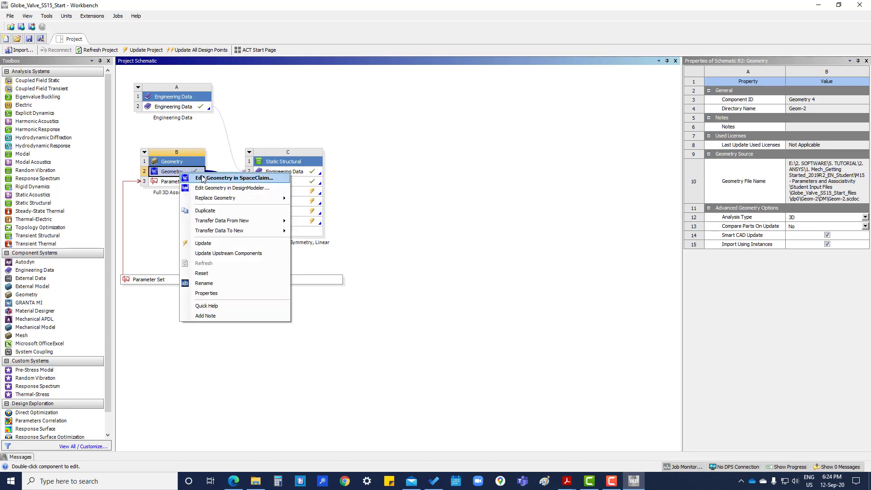
pyautogui.click(218, 179)
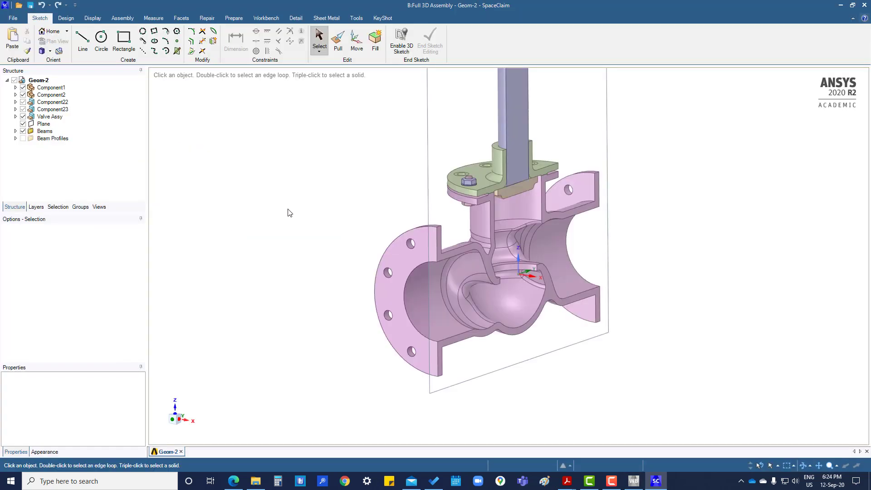
# Step: Set the Valve Position driving dimension of the valve stem to 65.8 mm
pyautogui.click(80, 207)
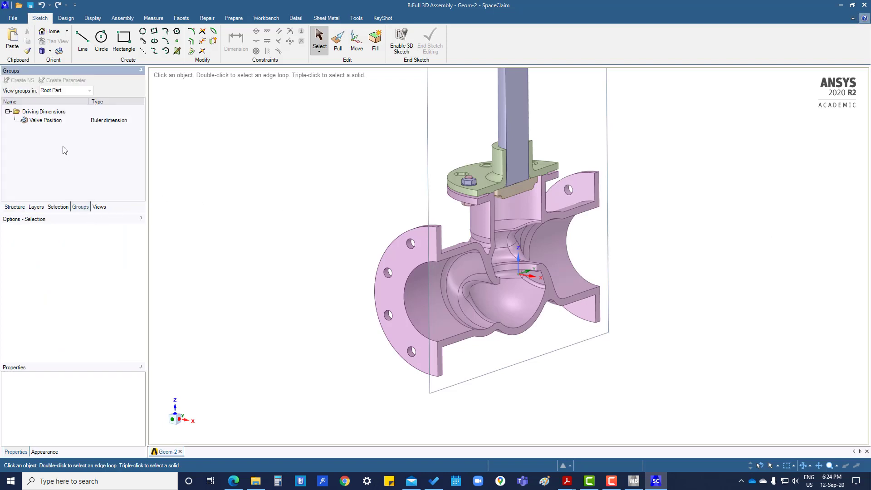
pyautogui.click(45, 121)
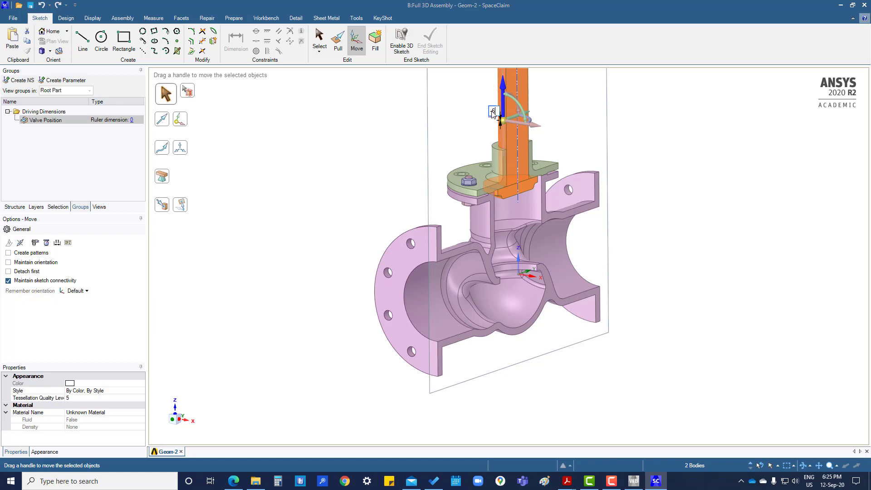
pyautogui.write('5.8')
pyautogui.press('Return')
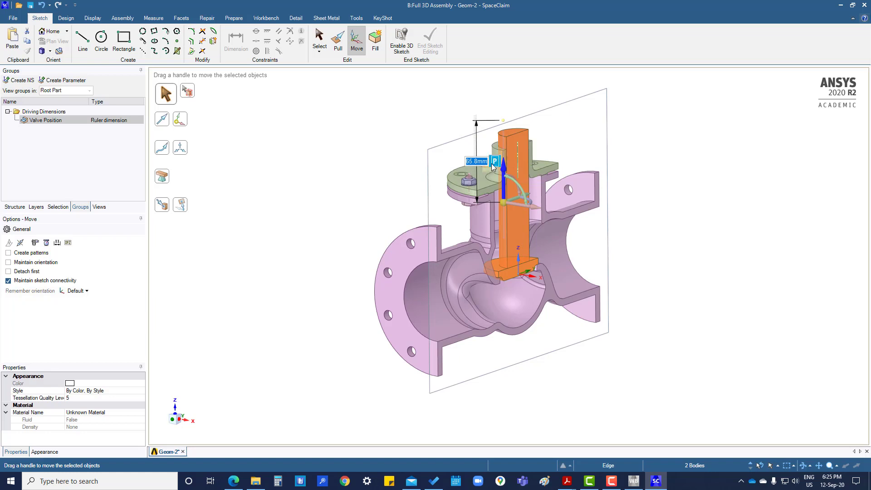
# Step: Set the Valve Position dimension to 0 mm and clear the selection
pyautogui.click(478, 163)
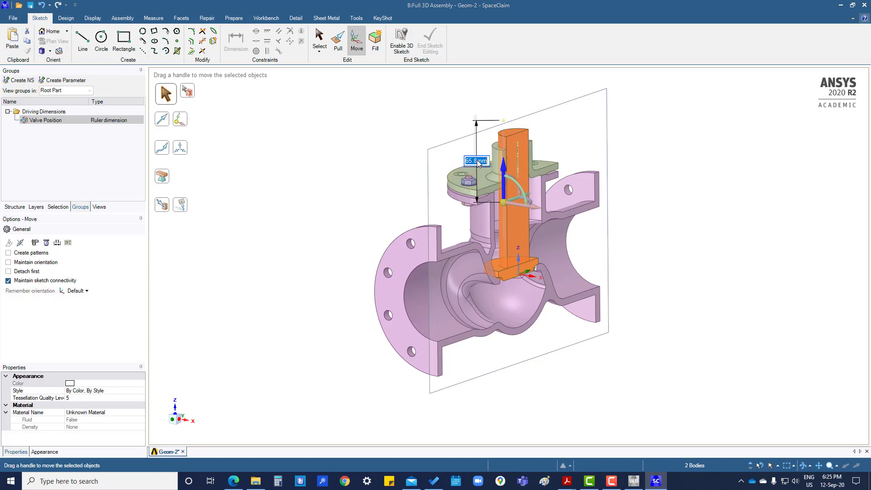
pyautogui.write('0')
pyautogui.press('Return')
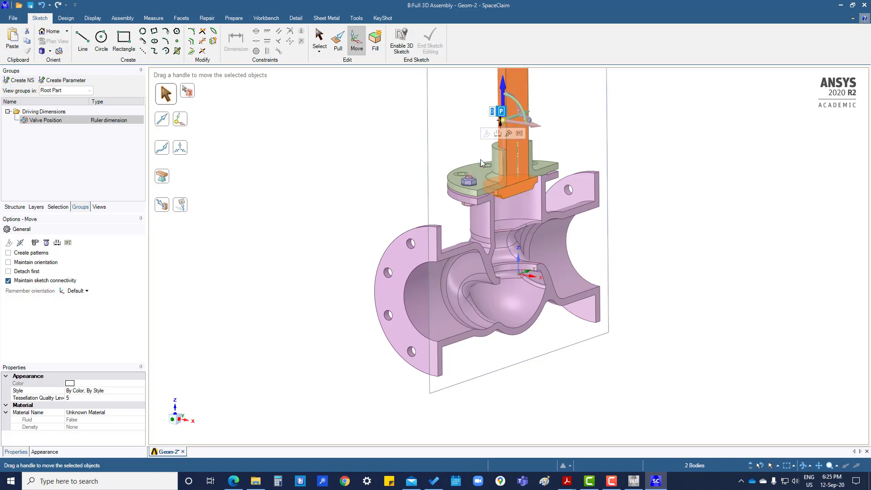
pyautogui.click(371, 197)
# Step: Create a driving parameter from the radius of the round at the base of the green bonnet's neck, using Pull
pyautogui.moveTo(341, 210); pyautogui.dragTo(369, 224, button='middle')
pyautogui.scroll(2, 508, 186)
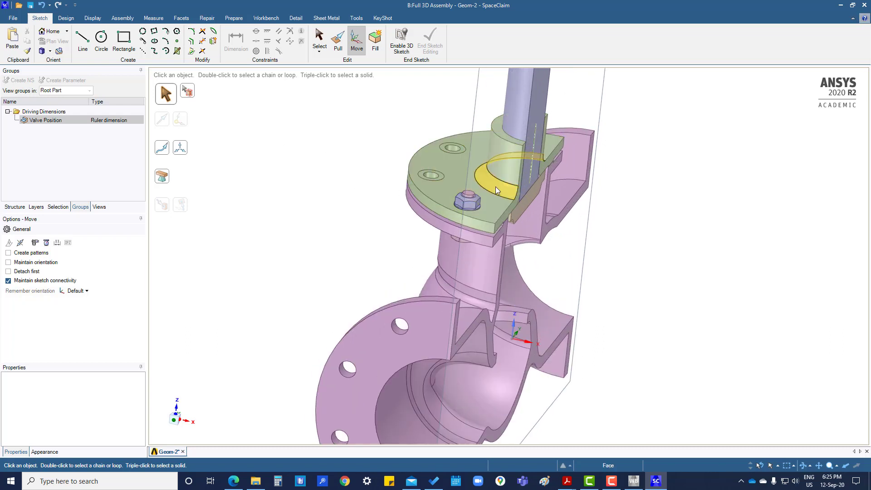
pyautogui.click(496, 187)
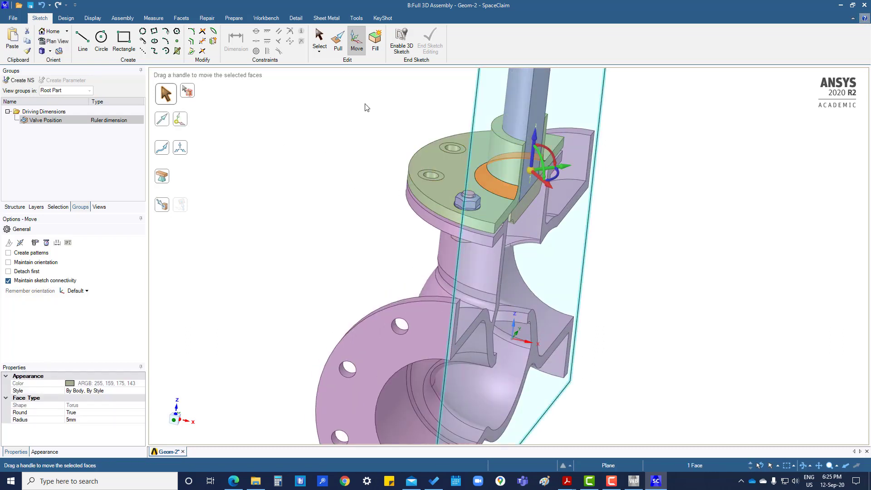
pyautogui.press('p')
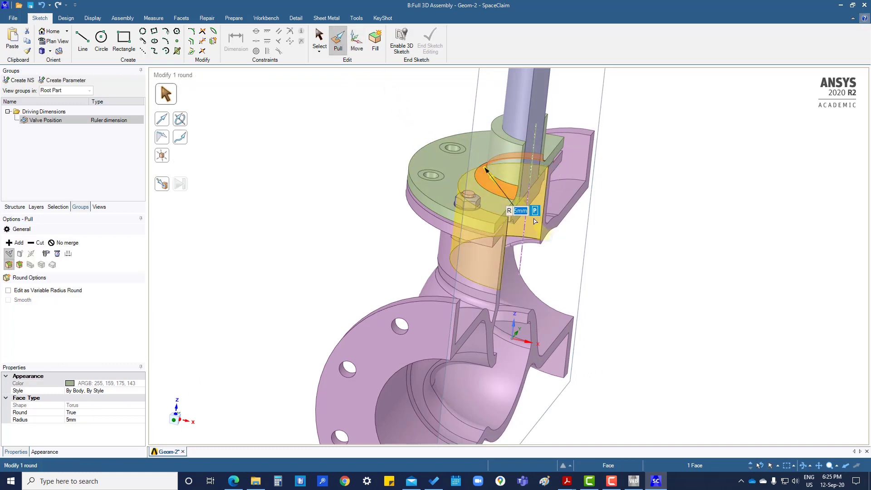
pyautogui.click(536, 211)
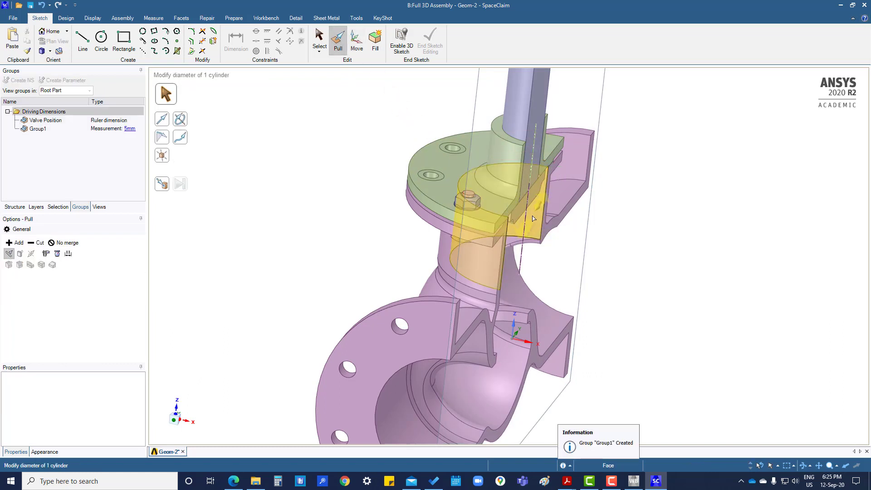
pyautogui.press('Escape')
pyautogui.click(63, 129)
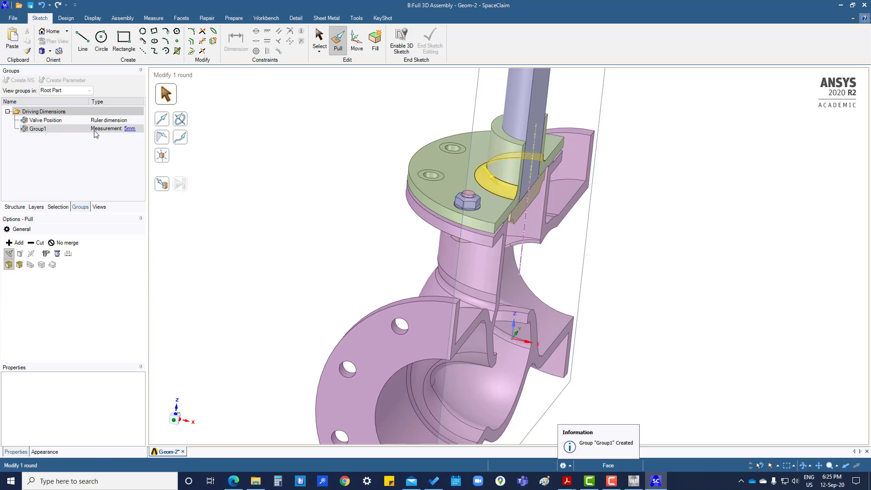
pyautogui.click(39, 122)
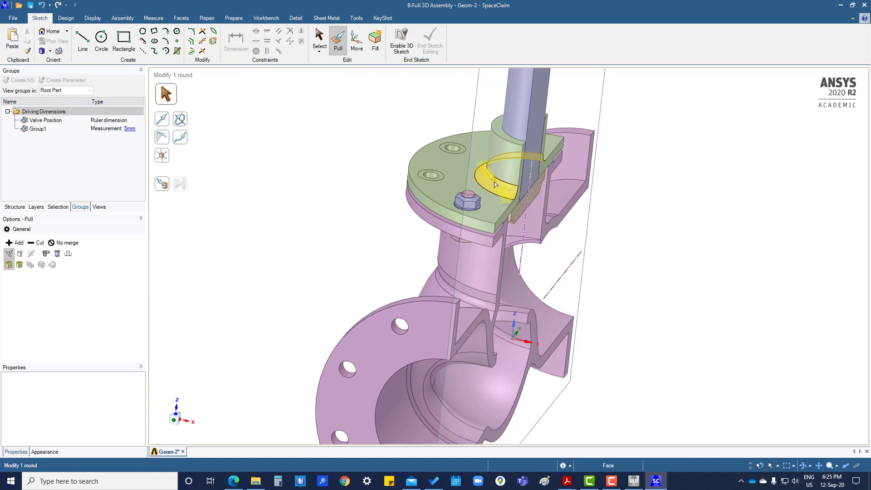
# Step: Pull the parameterized round at the base of the bonnet's neck to a radius of about 5.41 mm
pyautogui.moveTo(487, 175); pyautogui.dragTo(487, 180)
pyautogui.click(430, 194)
pyautogui.click(363, 239)
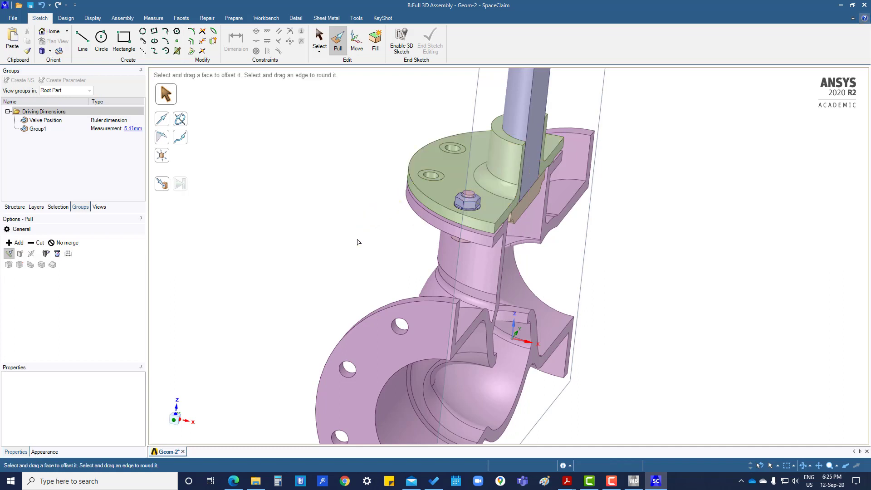
pyautogui.click(490, 211)
pyautogui.click(482, 219)
pyautogui.click(309, 248)
pyautogui.click(64, 121)
pyautogui.click(287, 229)
# Step: Undo the round's radius change and the creation of its radius parameter, and clear the selection
pyautogui.hotkey('ctrl', 'z')
pyautogui.hotkey('ctrl', 'z')
pyautogui.hotkey('ctrl', 'z')
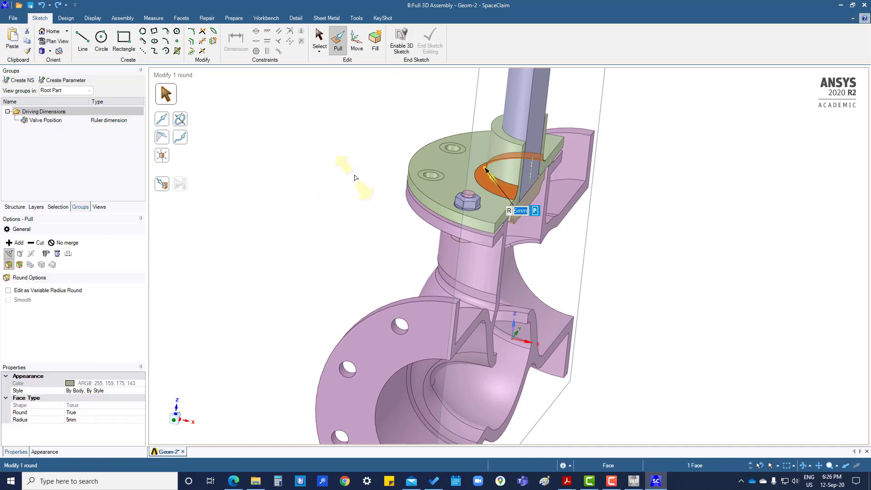
pyautogui.press('Escape')
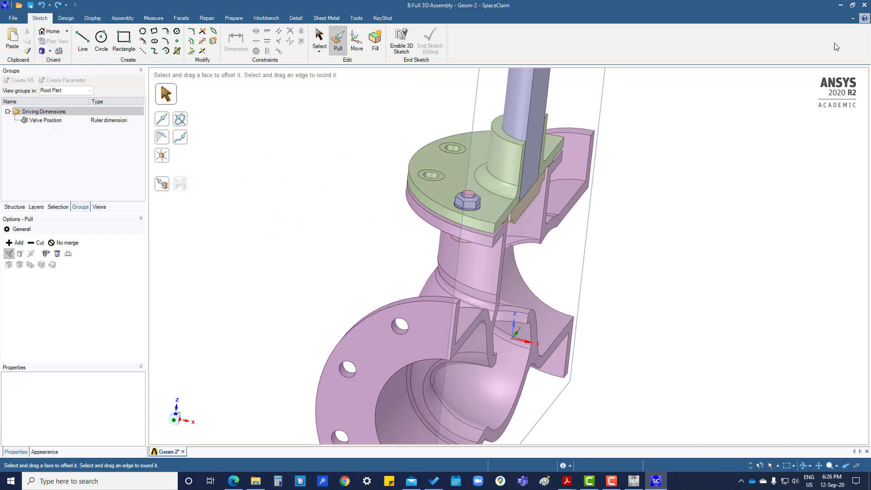
pyautogui.click(513, 175)
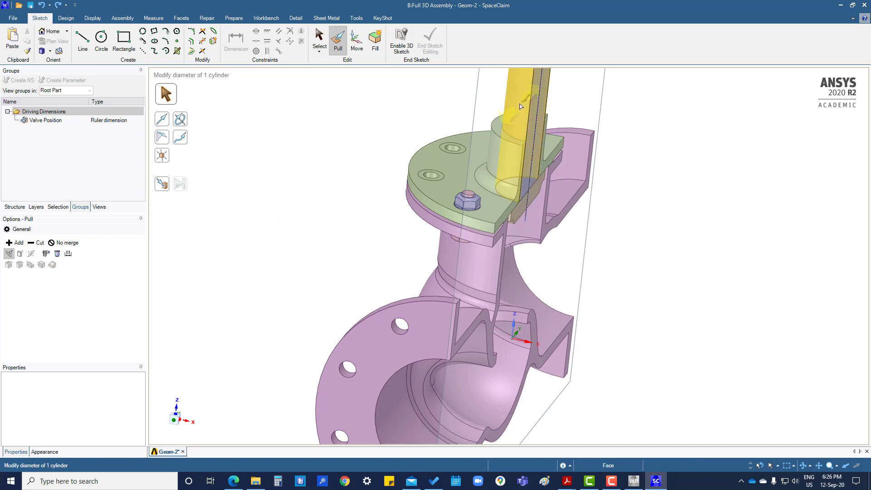
pyautogui.press('Escape')
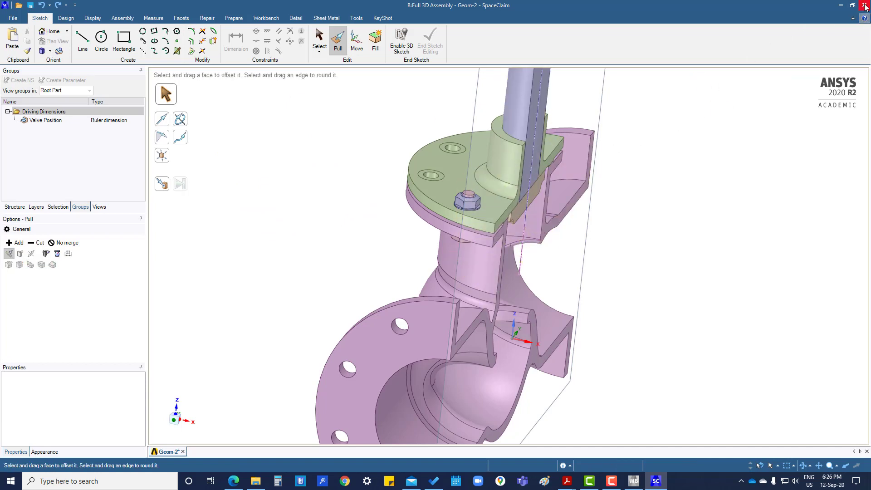
# Step: Save the valve geometry and close SpaceClaim to return to the Workbench project
pyautogui.hotkey('ctrl', 's')
pyautogui.hotkey('alt', 'F4')
pyautogui.click(360, 321)
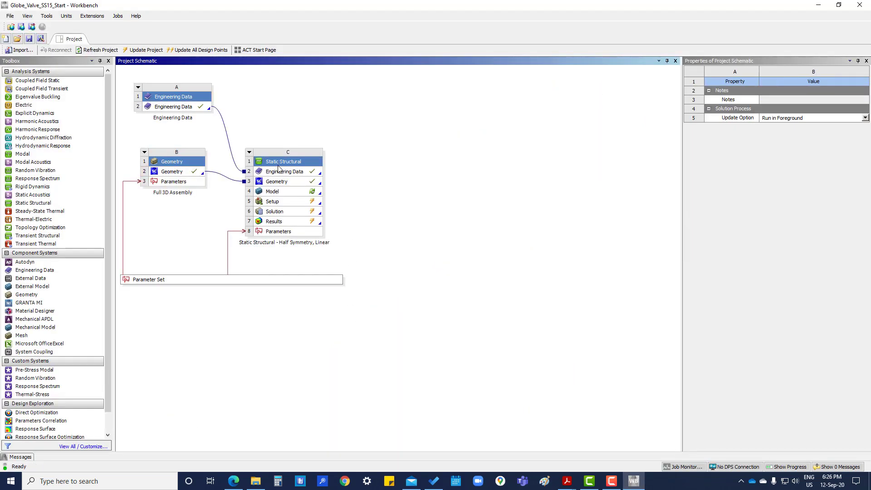
# Step: Examine the material properties of Type 40 Gray Cast Iron and their parameter options in Engineering Data, and return to the project
pyautogui.click(183, 109)
pyautogui.doubleClick(182, 108)
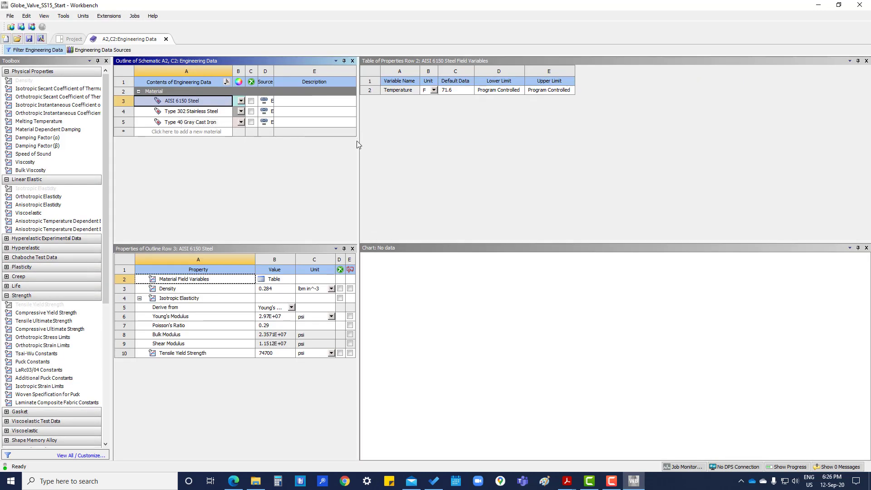
pyautogui.moveTo(358, 142); pyautogui.dragTo(695, 154)
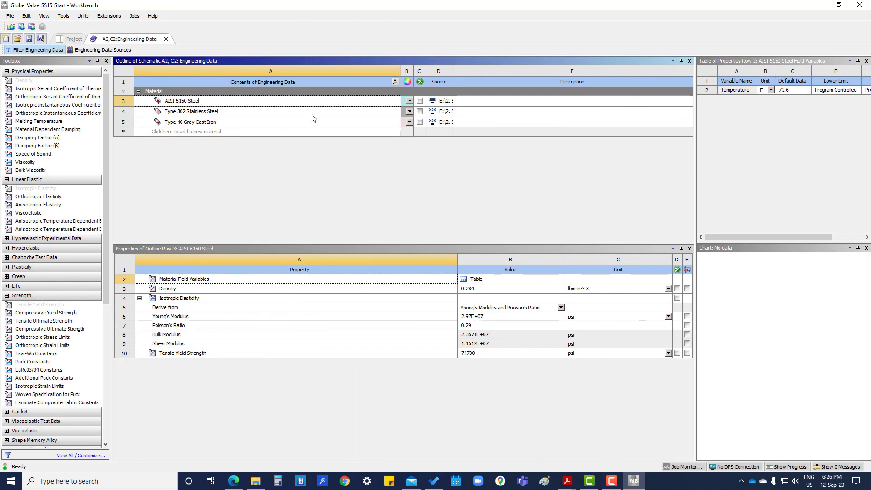
pyautogui.click(195, 123)
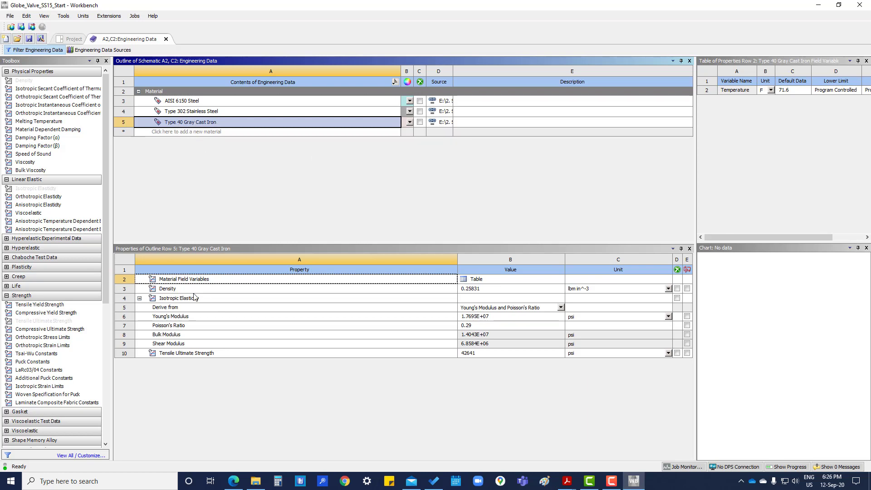
pyautogui.click(687, 289)
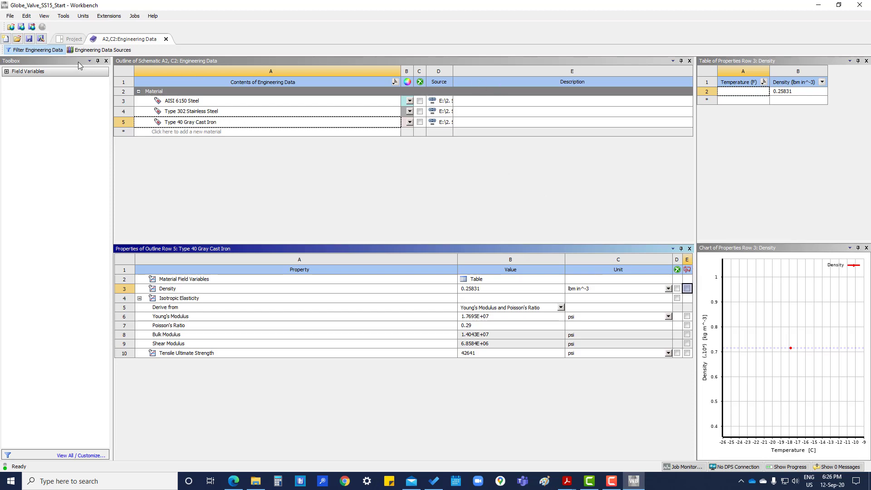
pyautogui.click(166, 39)
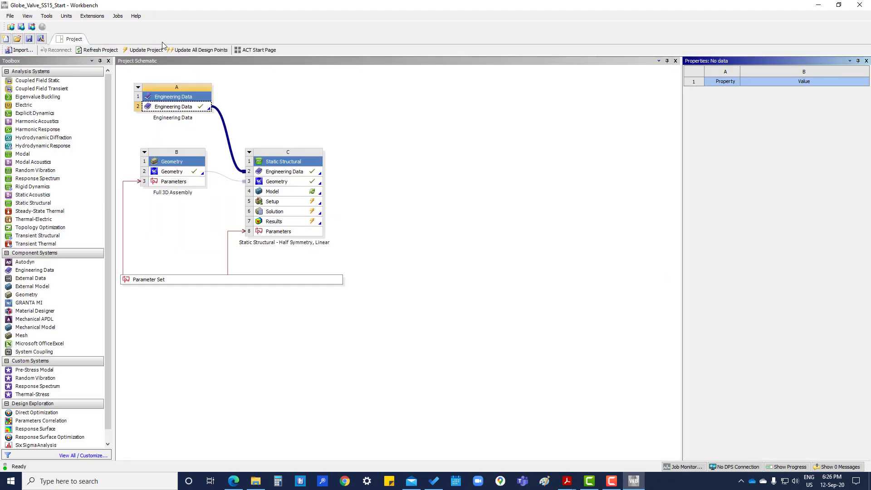
# Step: Open the half-symmetry static structural model in Mechanical, reading in the updated upstream data
pyautogui.click(361, 213)
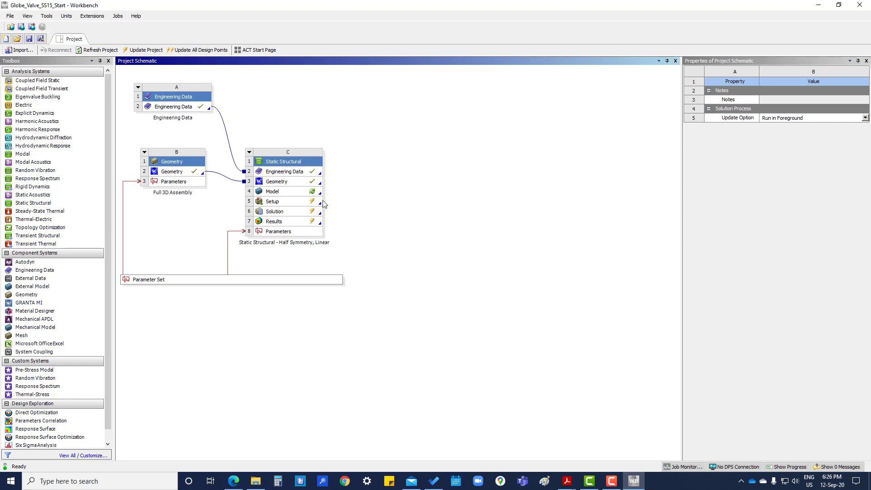
pyautogui.doubleClick(289, 195)
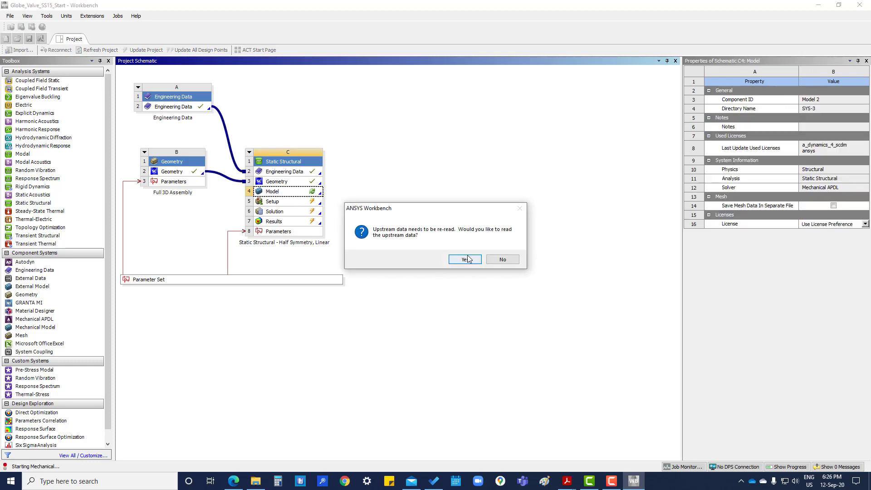
pyautogui.click(464, 259)
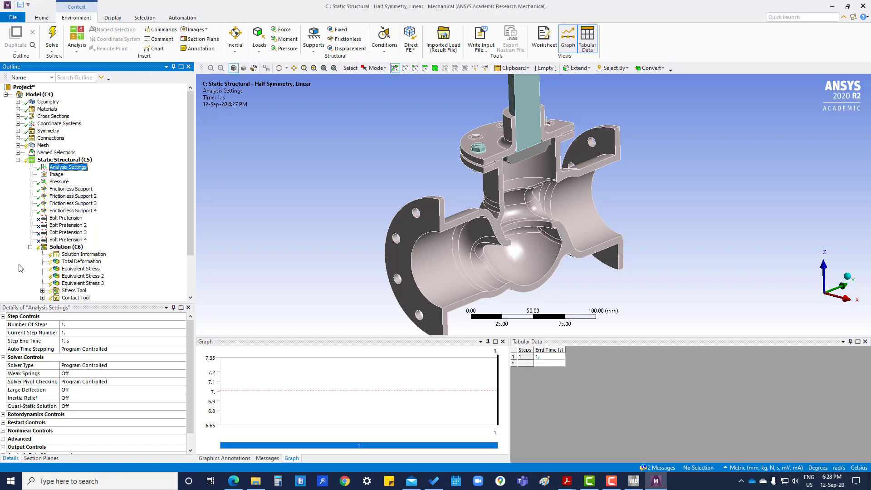
# Step: Rename the existing pressure load under Static Structural as Open Pressure
pyautogui.scroll(-2, 19, 267)
pyautogui.scroll(-1, 19, 268)
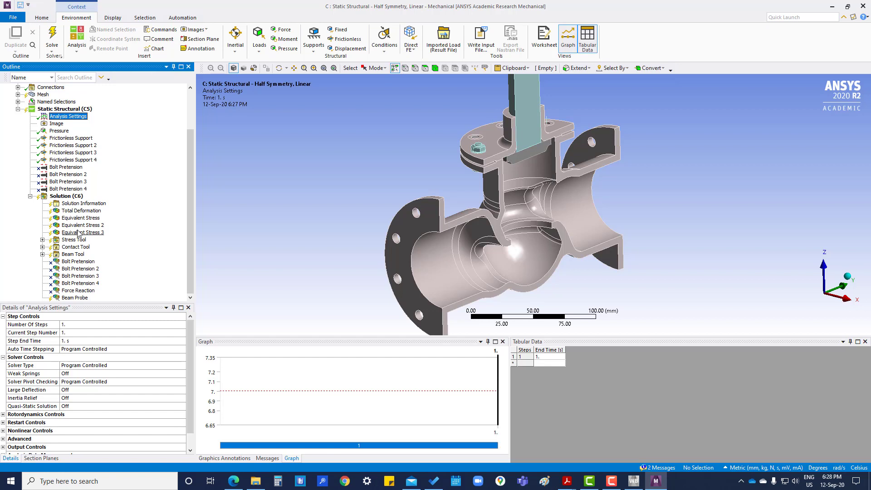
pyautogui.scroll(3, 78, 233)
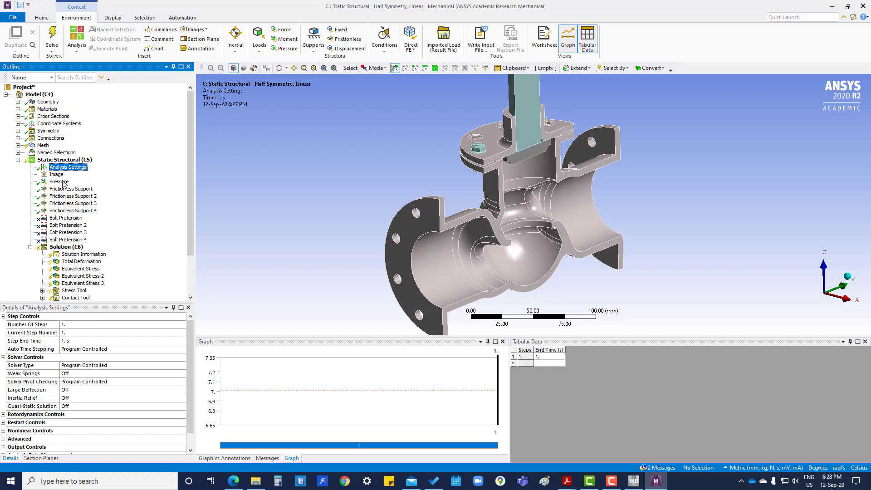
pyautogui.click(59, 182)
pyautogui.rightClick(64, 183)
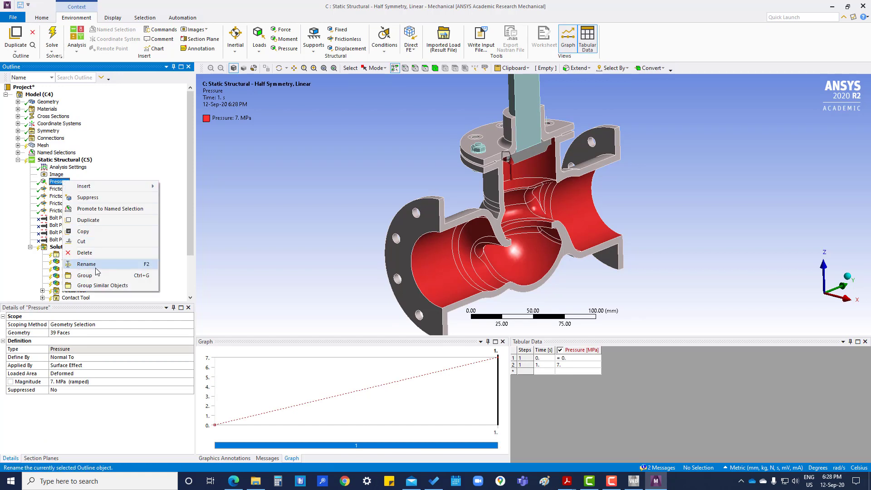
pyautogui.click(80, 220)
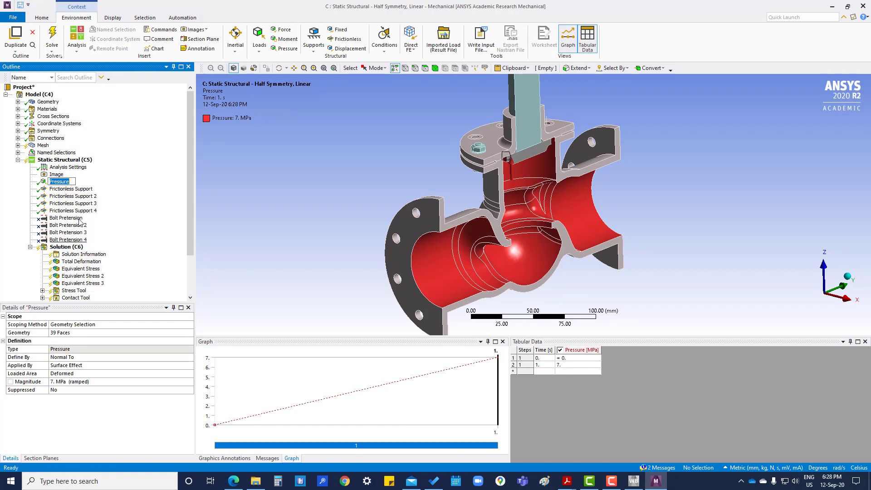
pyautogui.click(52, 182)
pyautogui.write('Open')
pyautogui.click(277, 201)
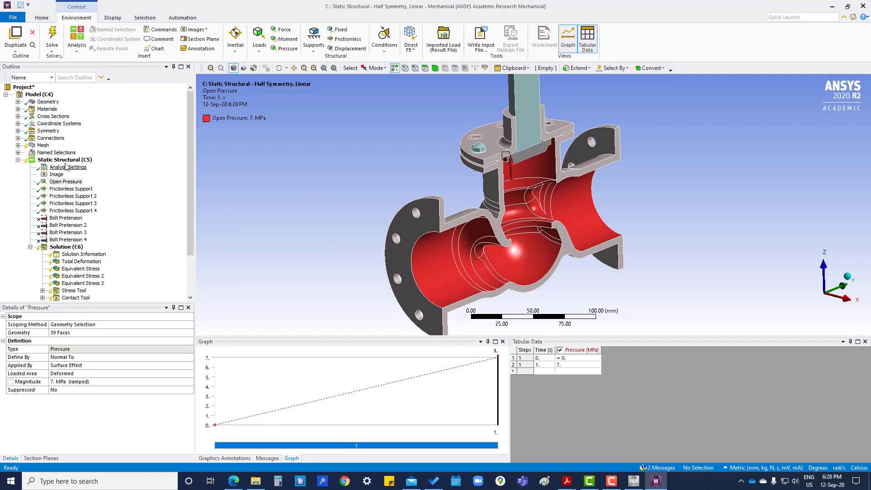
# Step: Insert a second pressure load in the static structural analysis and rename it Close Pressure
pyautogui.rightClick(68, 160)
pyautogui.moveTo(149, 166)
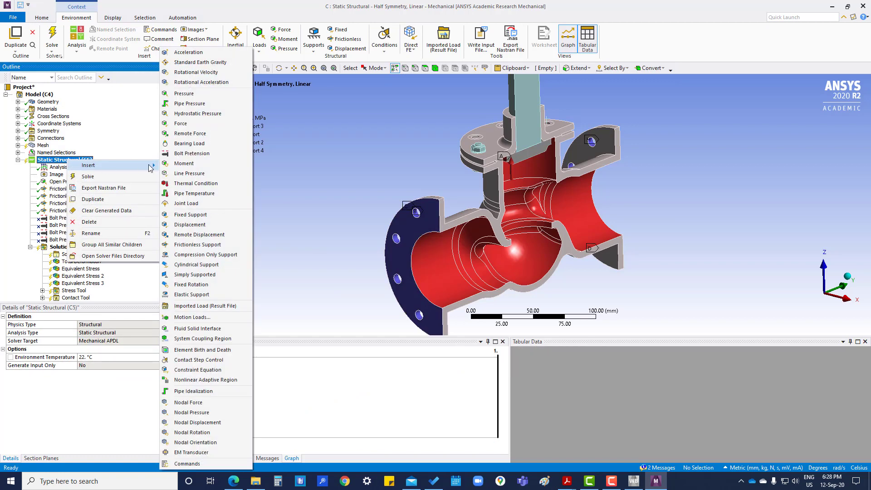
pyautogui.click(207, 94)
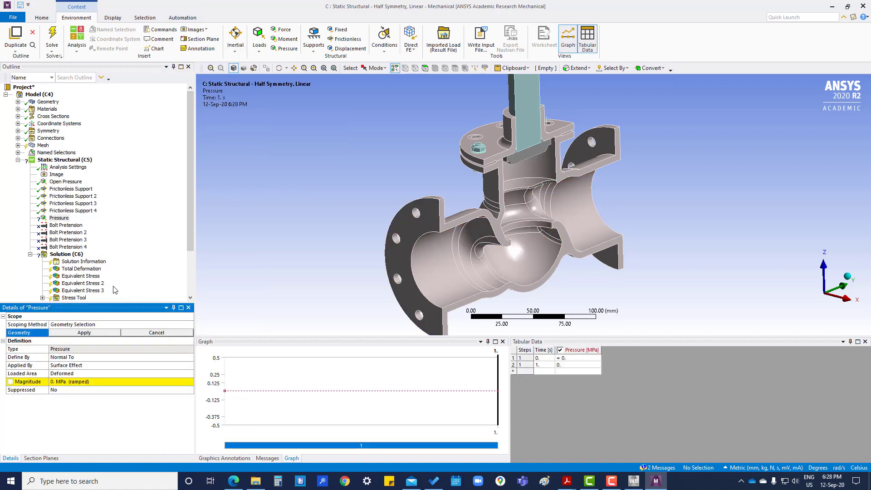
pyautogui.rightClick(60, 218)
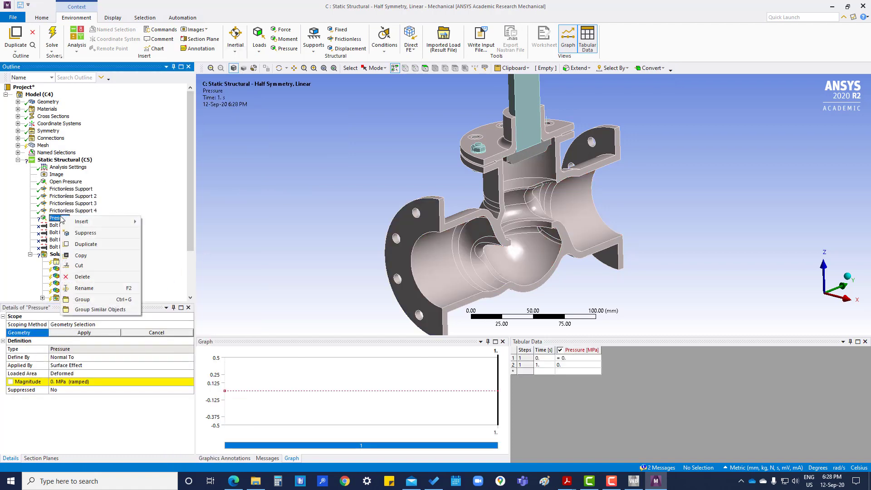
pyautogui.click(89, 291)
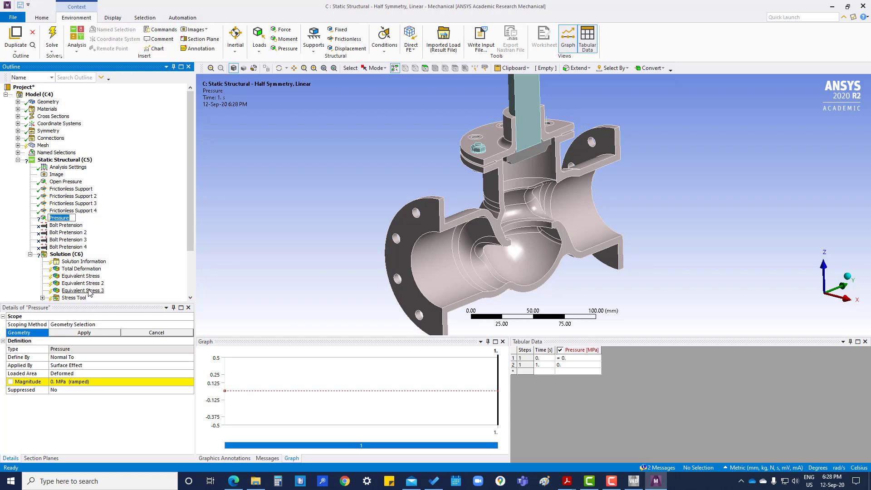
pyautogui.press('Left')
pyautogui.write('Close ')
pyautogui.write('d')
pyautogui.press('BackSpace')
pyautogui.press('BackSpace')
pyautogui.press('Return')
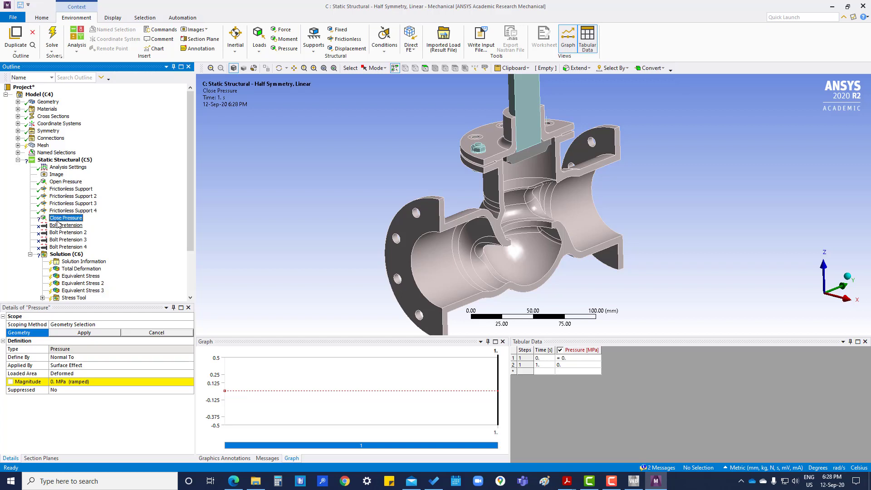
# Step: Select the inlet pipe's inner cylindrical face and the seat opening's face, and extend the selection to its limits across the lower chamber
pyautogui.moveTo(505, 269); pyautogui.dragTo(426, 238, button='middle')
pyautogui.click(409, 237)
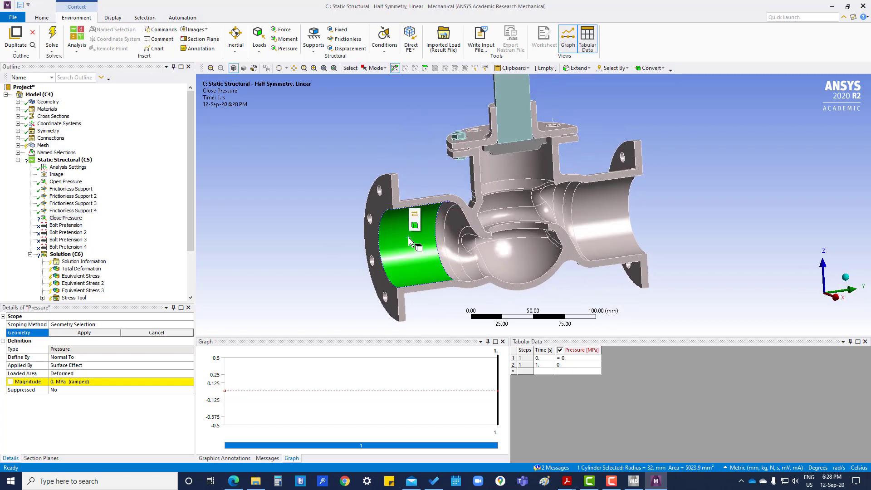
pyautogui.keyDown('ctrl'); pyautogui.click(520, 239); pyautogui.keyUp('ctrl')
pyautogui.click(589, 68)
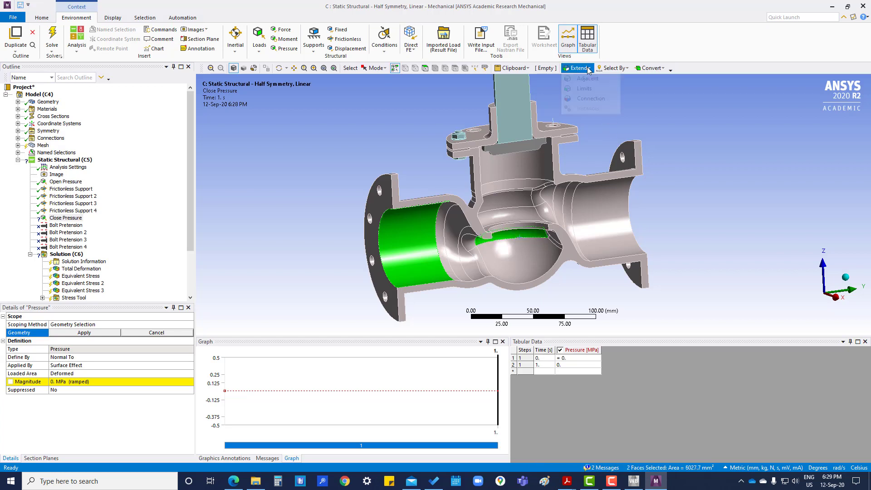
pyautogui.click(586, 88)
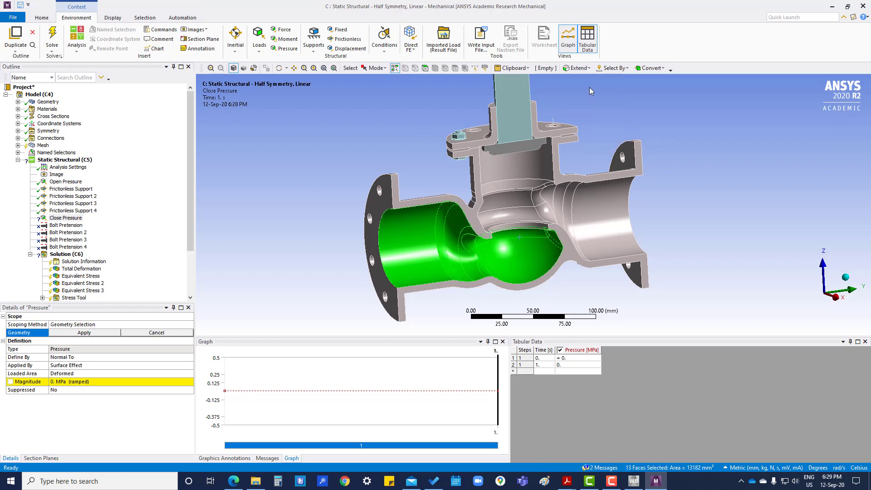
# Step: Add the remaining internal face just below the seat opening to the Close Pressure face selection
pyautogui.scroll(-2, 482, 260)
pyautogui.scroll(5, 513, 271)
pyautogui.moveTo(492, 256); pyautogui.dragTo(466, 194, button='middle')
pyautogui.keyDown('ctrl'); pyautogui.click(488, 259); pyautogui.keyUp('ctrl')
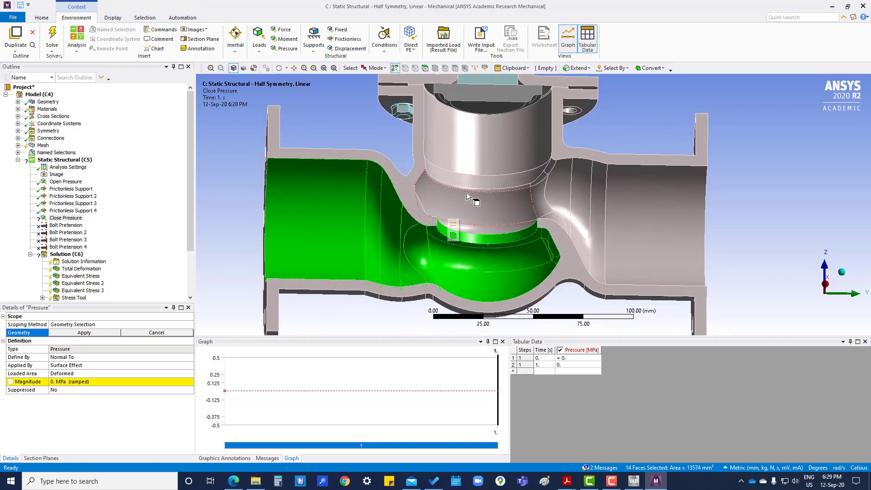
# Step: Add the flat underside of the valve plug and its two adjoining curved faces, and apply the selection as the Close Pressure geometry
pyautogui.scroll(2, 475, 148)
pyautogui.scroll(-4, 475, 148)
pyautogui.keyDown('ctrl'); pyautogui.moveTo(475, 161); pyautogui.dragTo(463, 234, button='middle'); pyautogui.keyUp('ctrl')
pyautogui.scroll(-3, 463, 207)
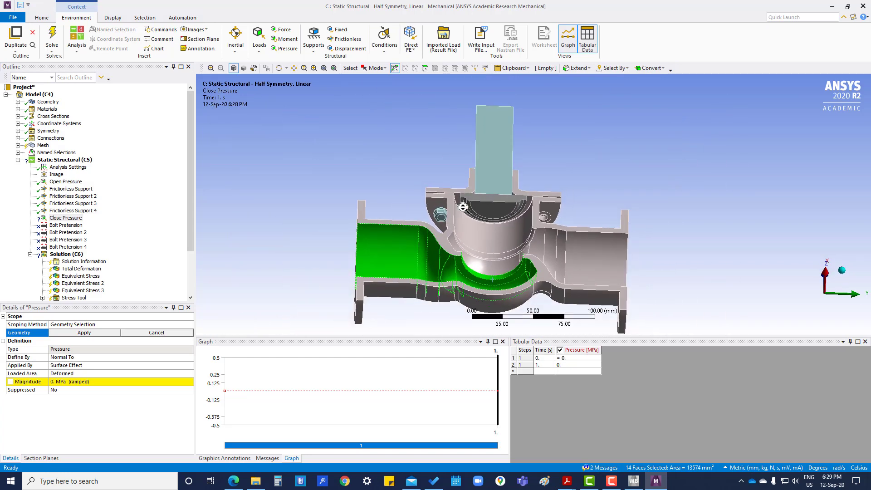
pyautogui.scroll(4, 463, 207)
pyautogui.keyDown('ctrl'); pyautogui.click(368, 204); pyautogui.keyUp('ctrl')
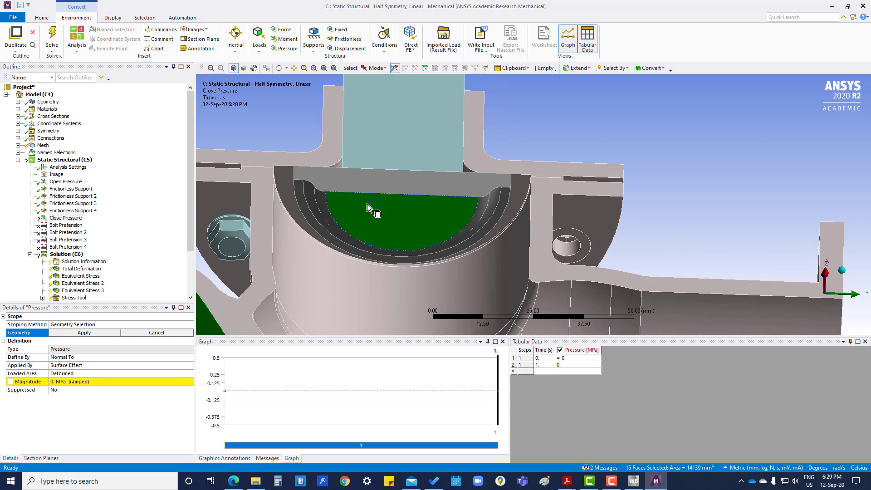
pyautogui.keyDown('ctrl'); pyautogui.click(317, 201); pyautogui.keyUp('ctrl')
pyautogui.keyDown('ctrl'); pyautogui.click(309, 194); pyautogui.keyUp('ctrl')
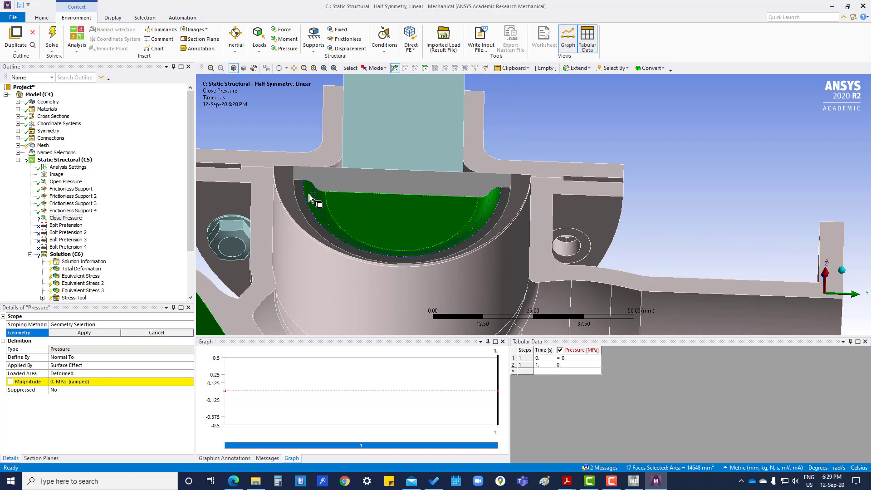
pyautogui.click(86, 333)
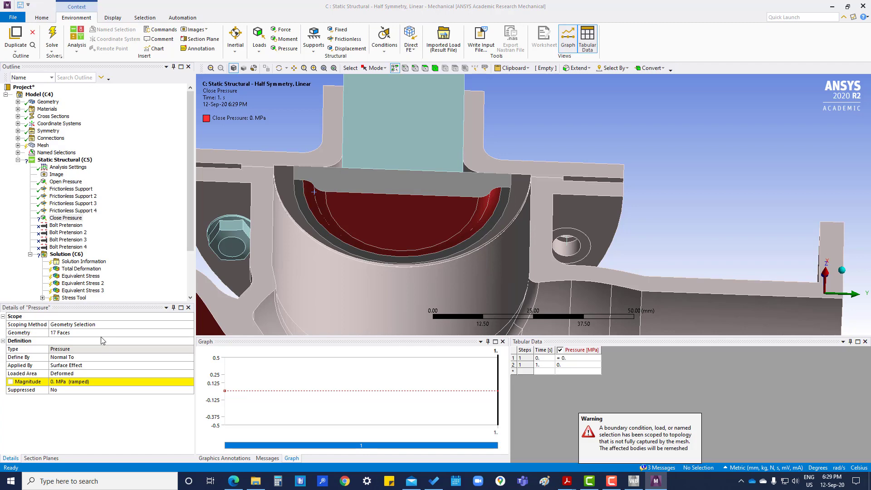
# Step: Set the Close Pressure magnitude to 7 MPa
pyautogui.scroll(-8, 391, 177)
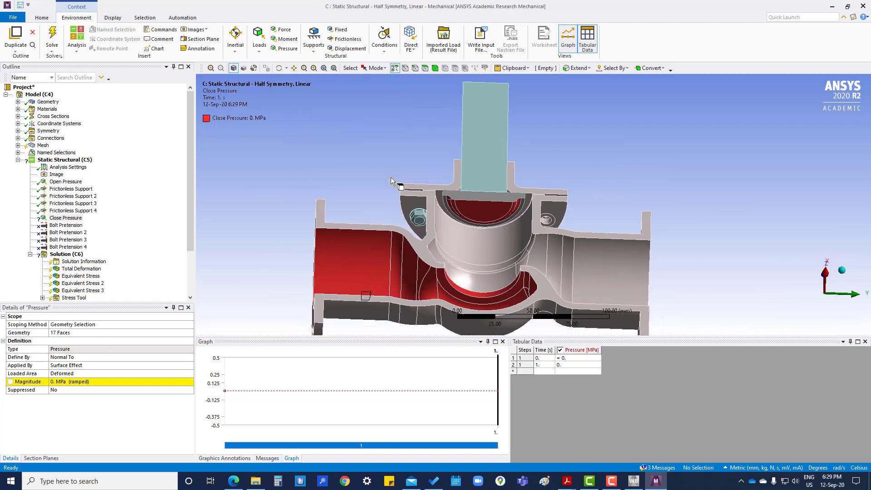
pyautogui.scroll(-1, 390, 177)
pyautogui.moveTo(415, 167); pyautogui.dragTo(449, 171, button='middle')
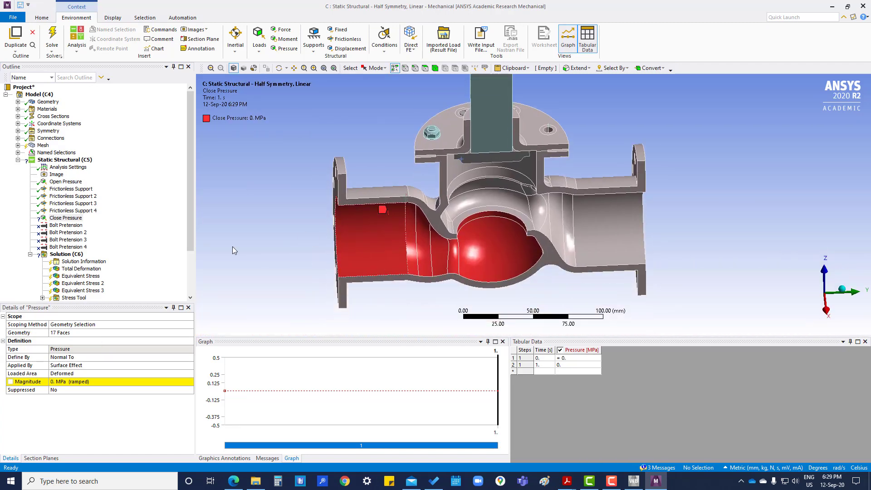
pyautogui.click(74, 382)
pyautogui.click(50, 382)
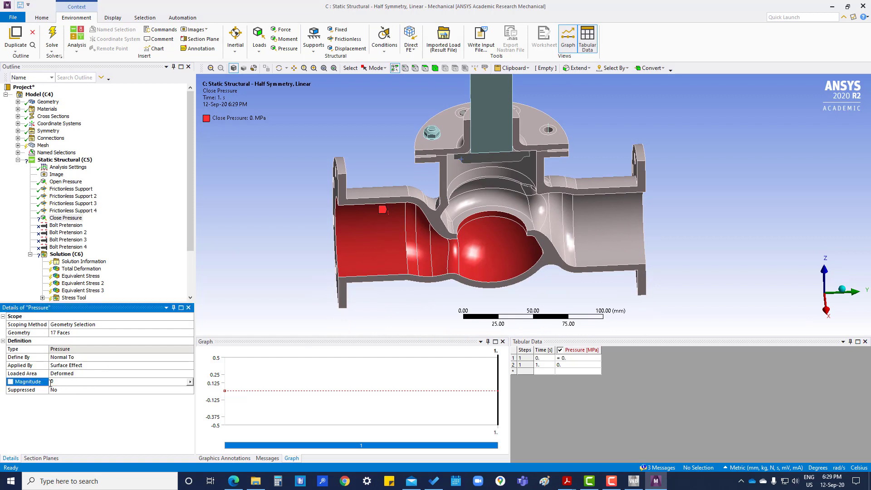
pyautogui.press('Return')
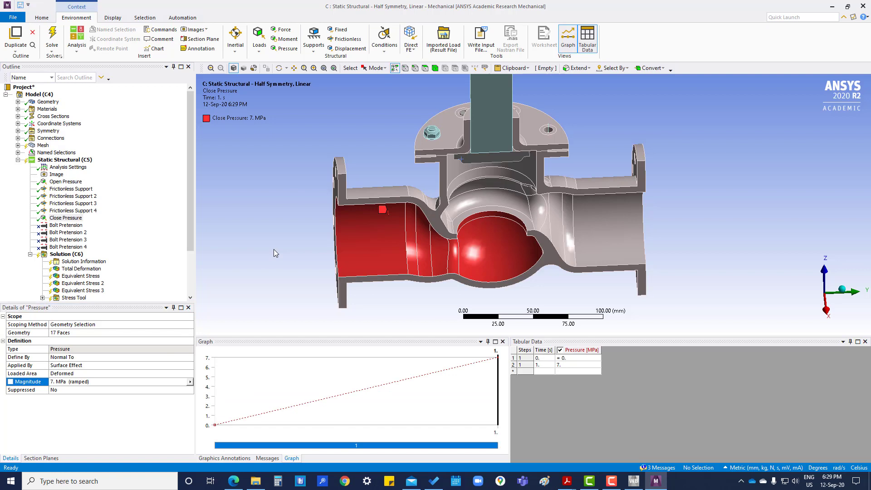
# Step: Make the magnitudes of both the Open Pressure and Close Pressure loads input parameters
pyautogui.scroll(-3, 85, 250)
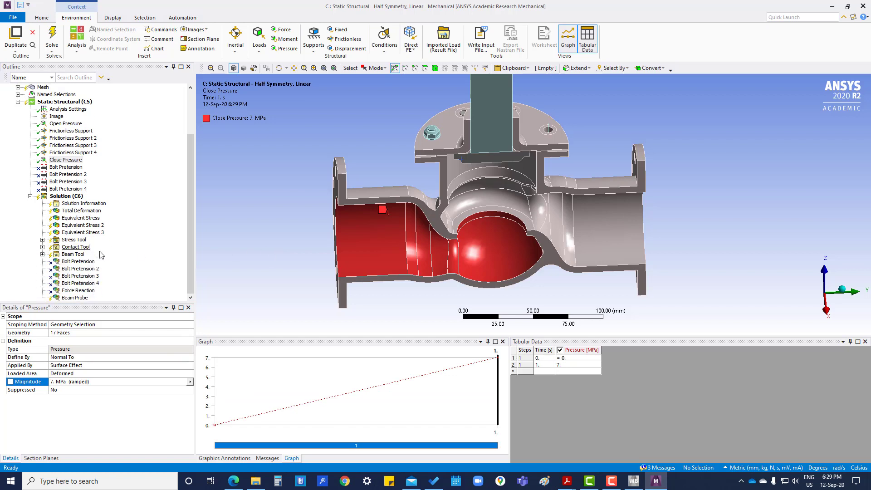
pyautogui.scroll(1, 104, 228)
pyautogui.scroll(1, 104, 228)
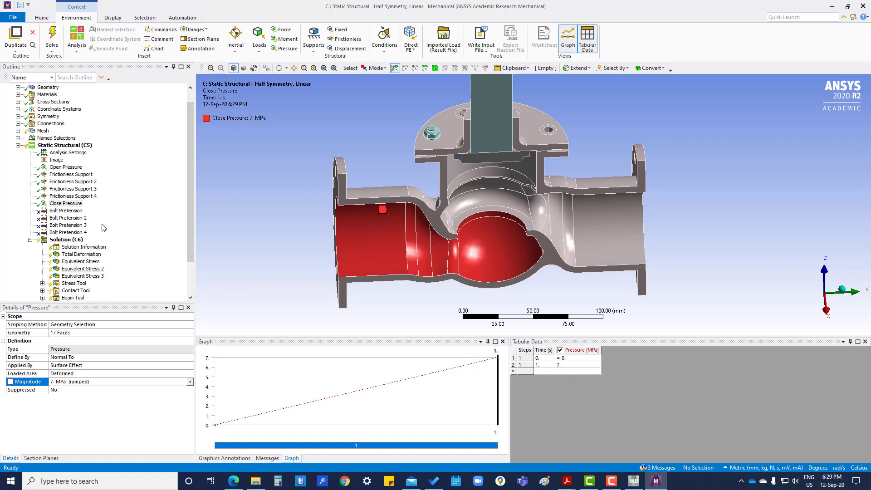
pyautogui.scroll(1, 92, 241)
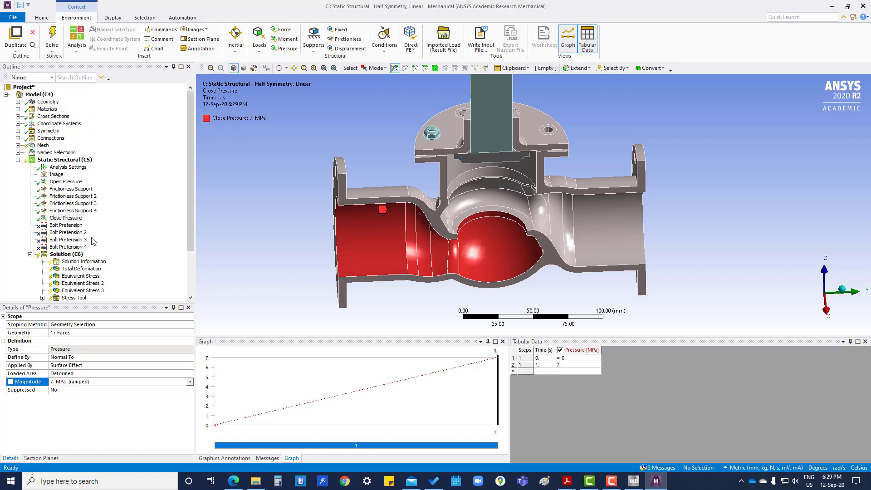
pyautogui.click(66, 182)
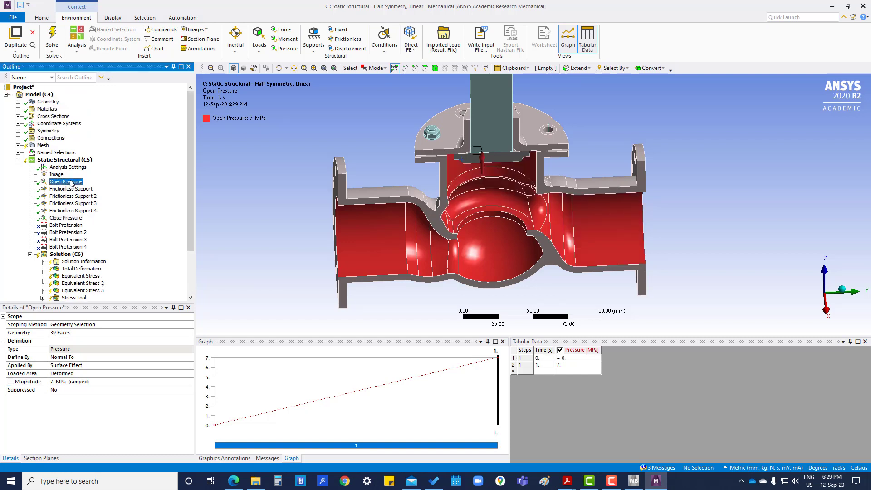
pyautogui.click(10, 382)
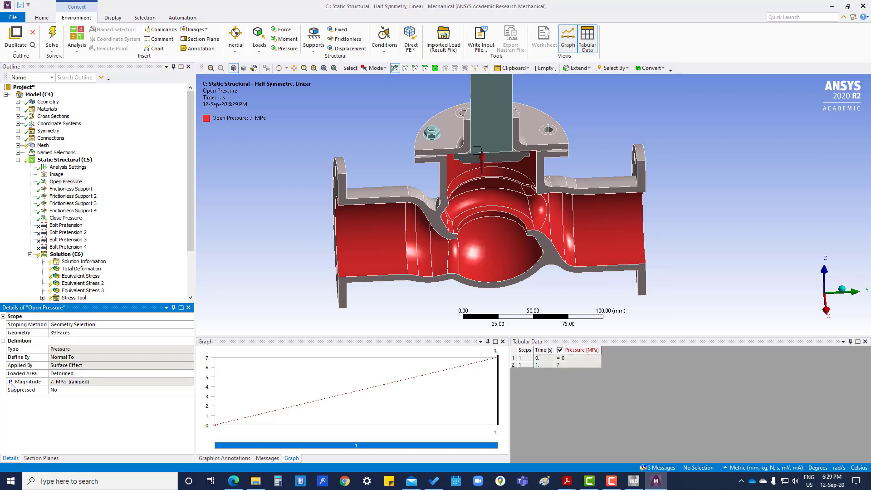
pyautogui.click(72, 219)
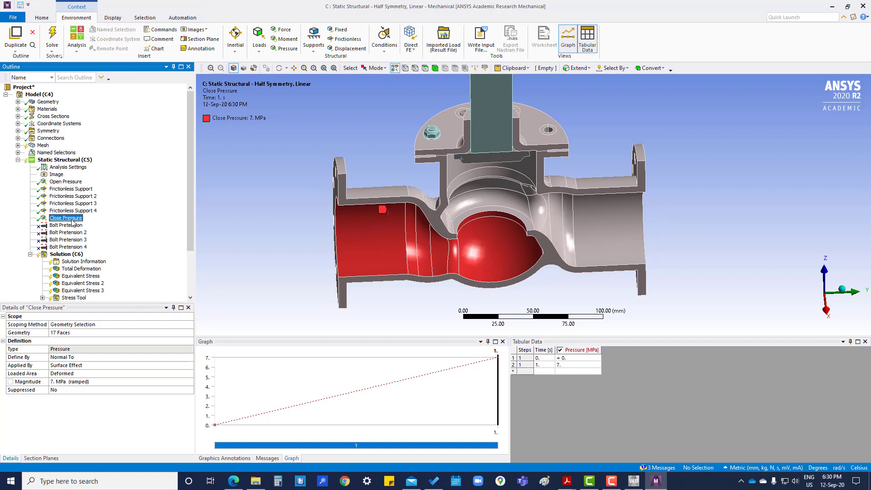
pyautogui.click(11, 382)
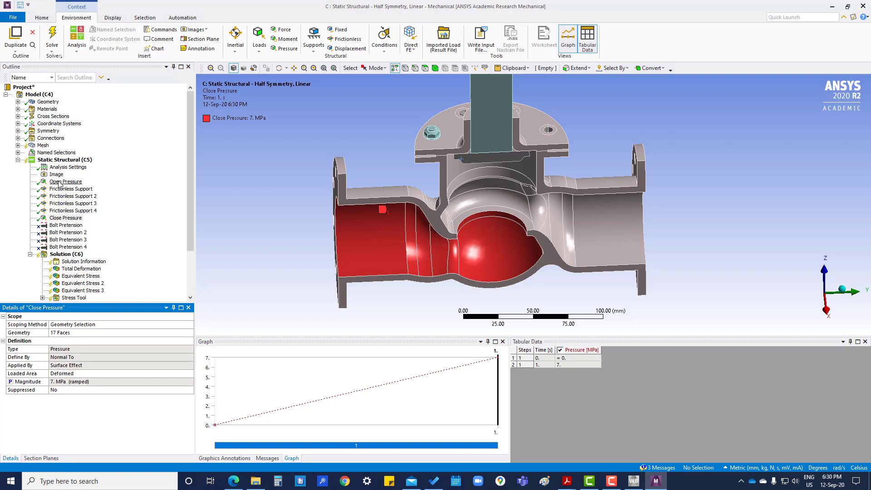
# Step: Make the minimum Safety Factor result of the Stress Tool an output parameter
pyautogui.scroll(-3, 94, 262)
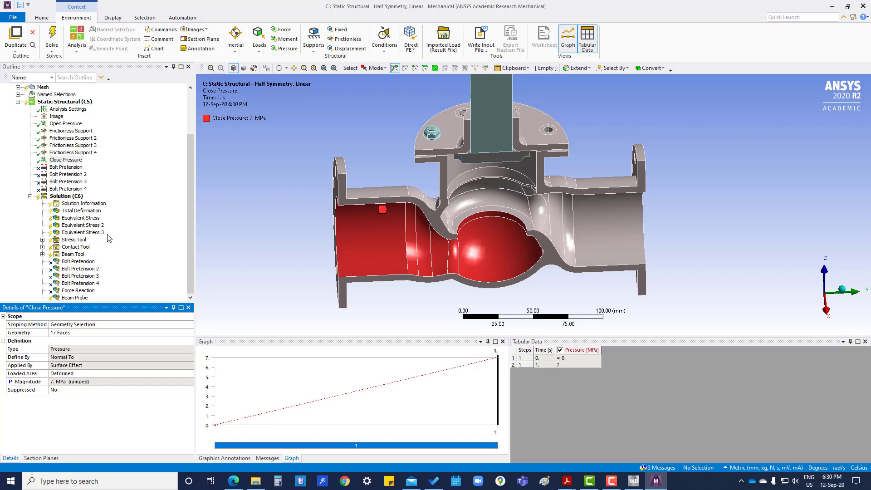
pyautogui.click(43, 240)
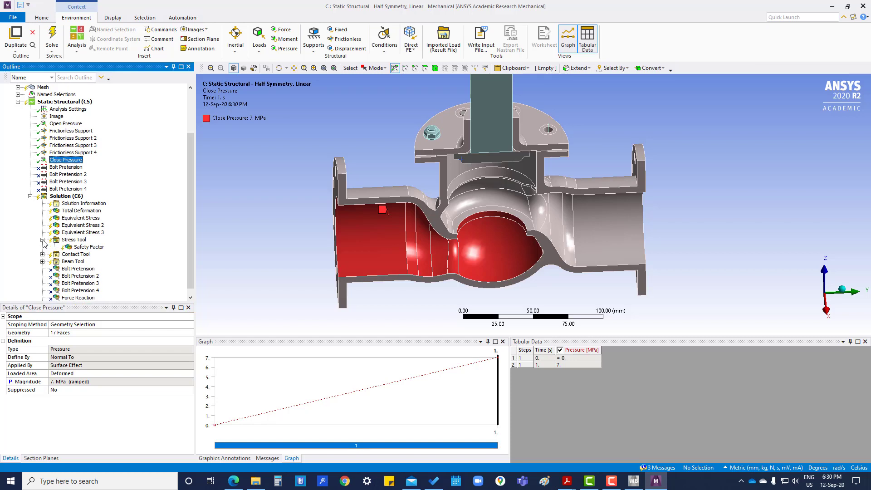
pyautogui.click(89, 247)
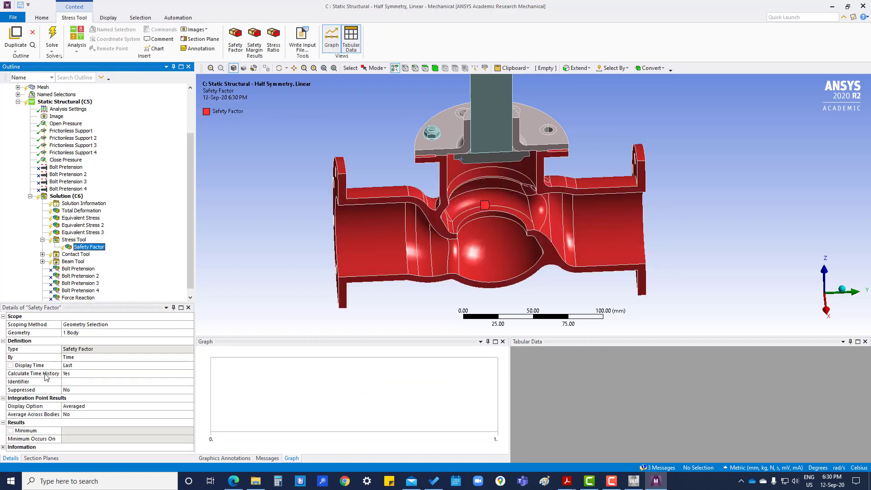
pyautogui.click(10, 431)
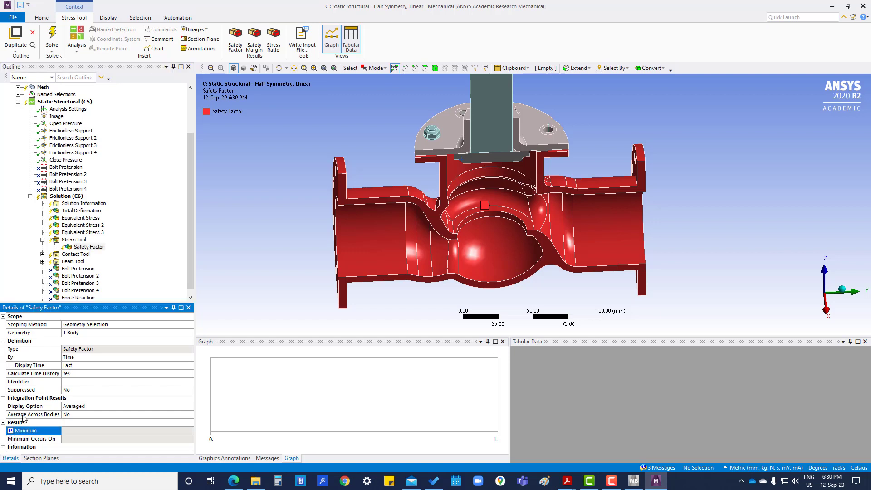
pyautogui.click(154, 232)
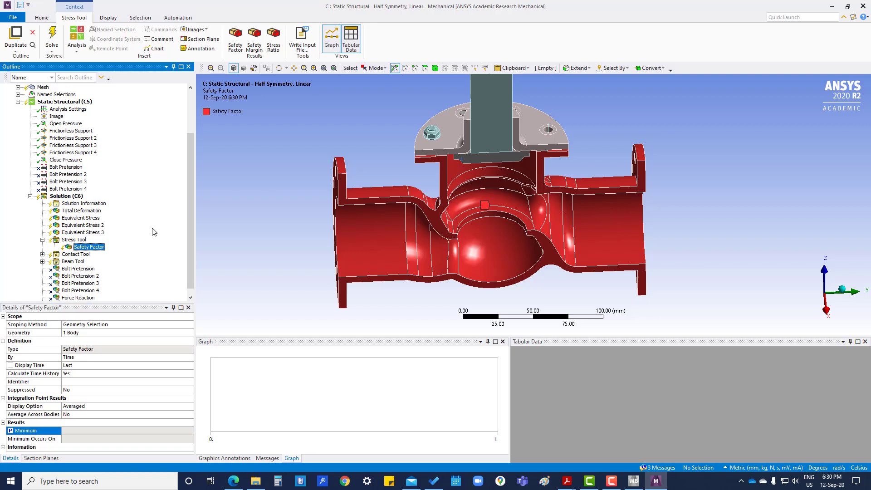
pyautogui.click(231, 180)
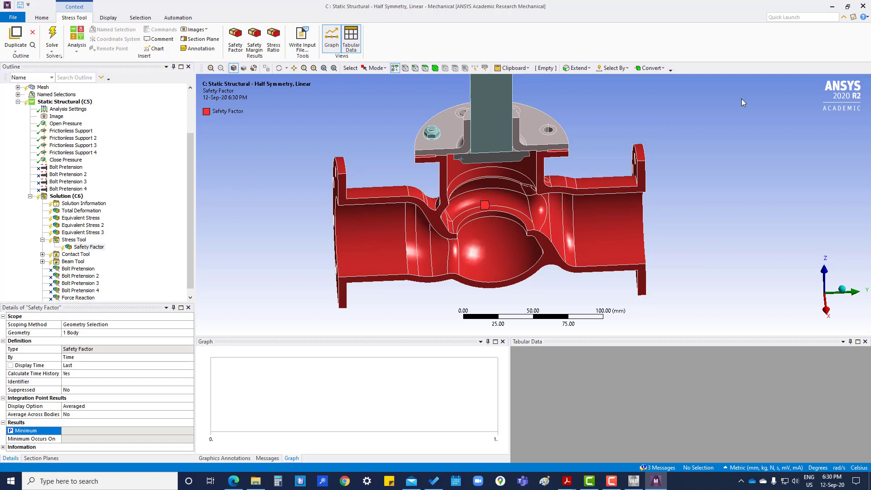
# Step: Close Mechanical and open the project's Parameter Set
pyautogui.click(863, 7)
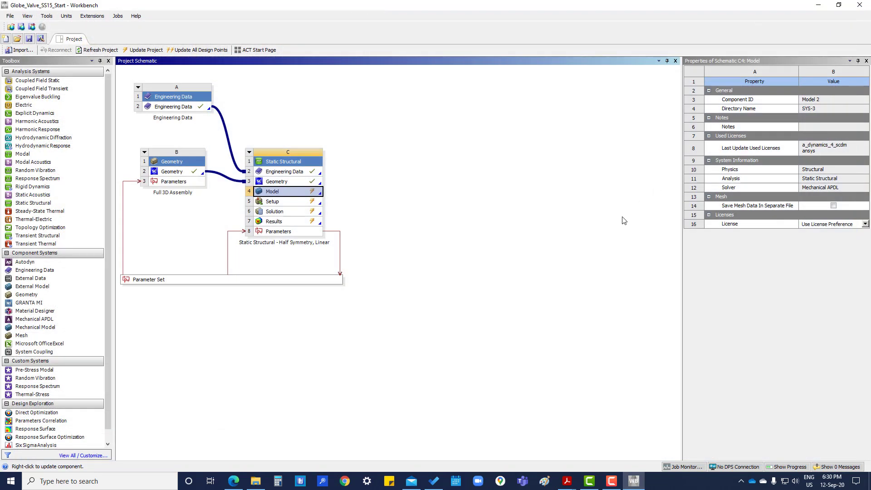
pyautogui.doubleClick(183, 280)
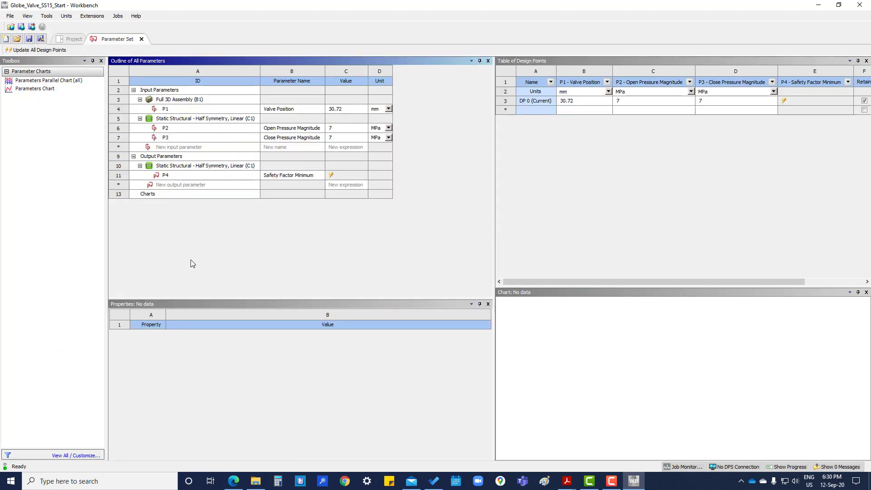
# Step: Inspect the valve position, open and close pressure and minimum safety factor parameters, and widen the Table of Design Points
pyautogui.click(173, 112)
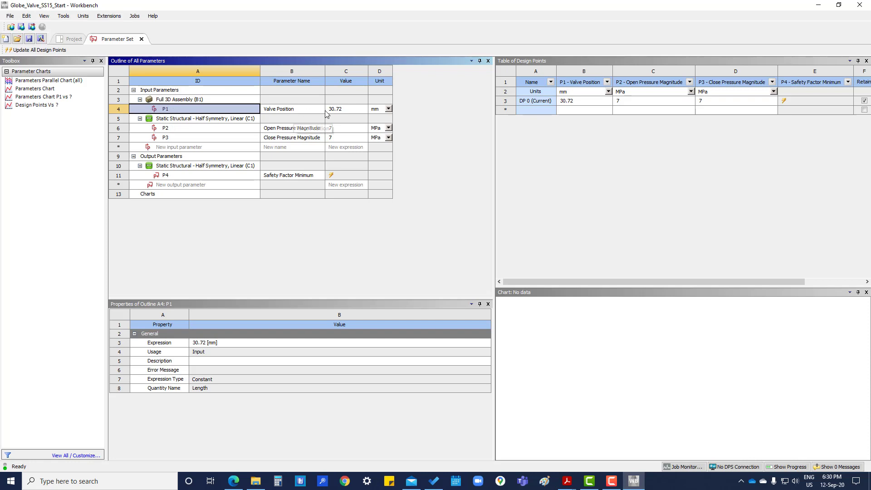
pyautogui.click(172, 130)
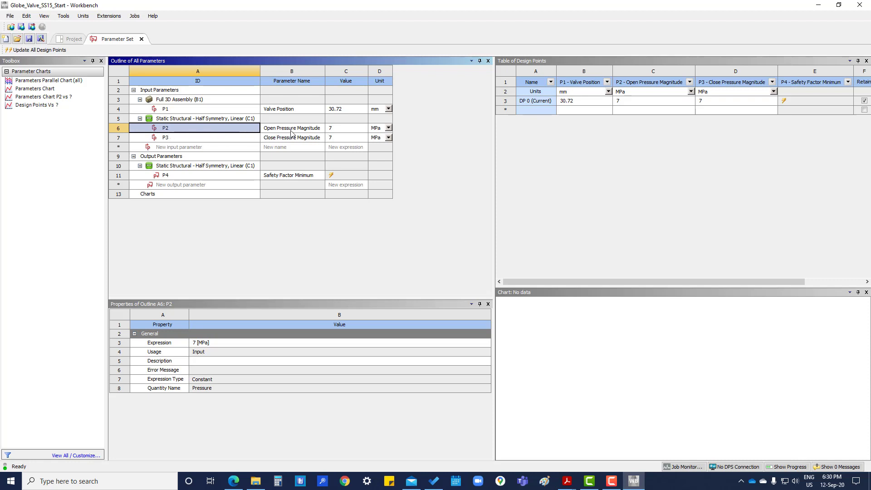
pyautogui.click(203, 138)
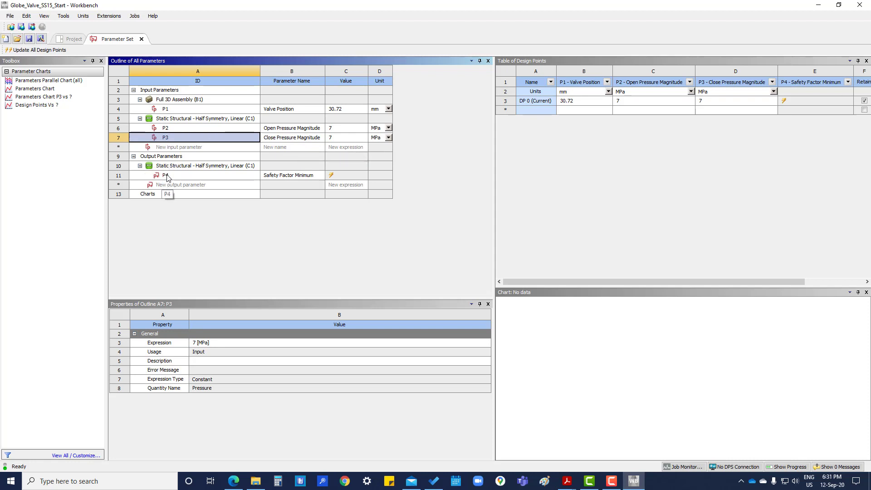
pyautogui.click(204, 177)
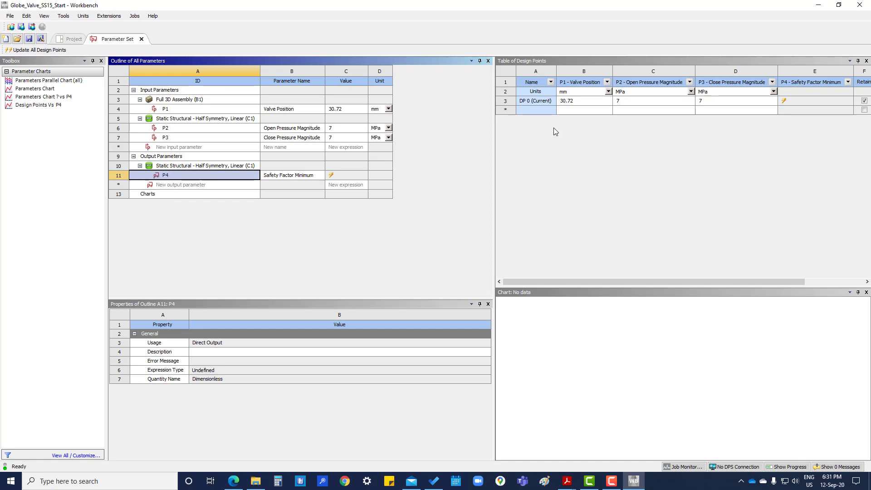
pyautogui.click(538, 103)
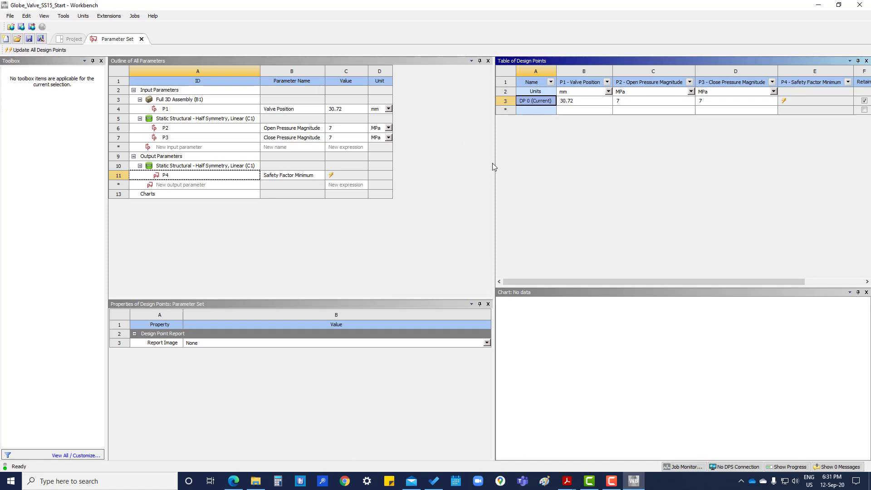
pyautogui.moveTo(494, 161); pyautogui.dragTo(367, 167)
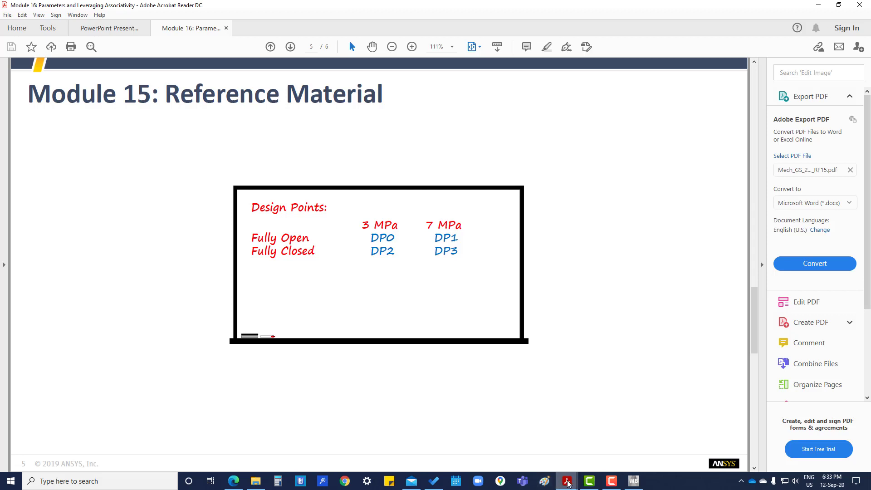
# Step: Switch back to Workbench and set DP 0's Open Pressure Magnitude to 3 MPa and Close Pressure Magnitude to 10e-6 MPa
pyautogui.click(634, 481)
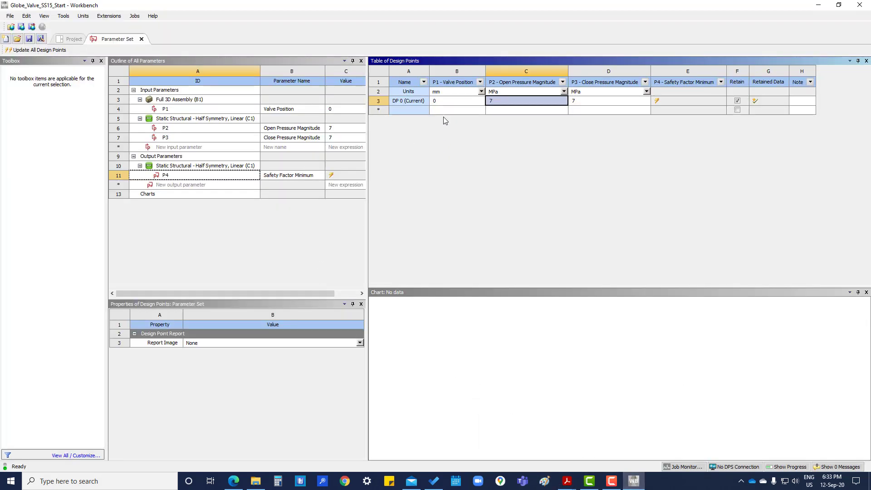
pyautogui.click(451, 101)
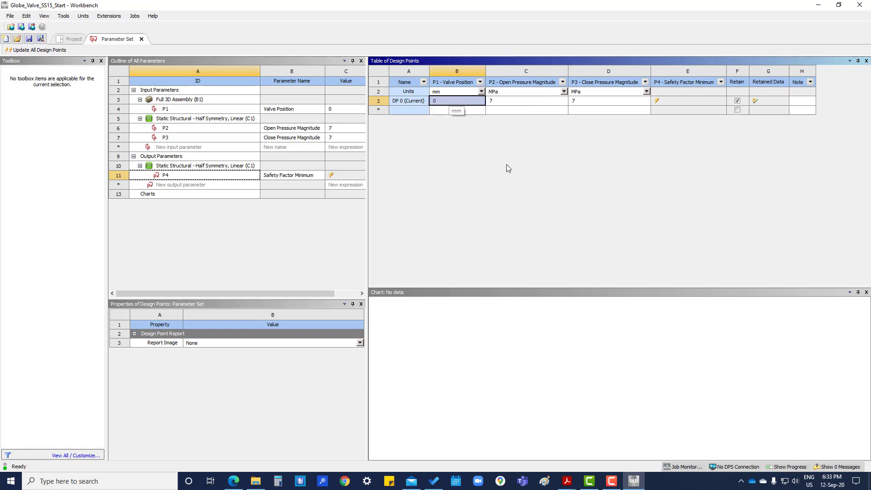
pyautogui.click(511, 105)
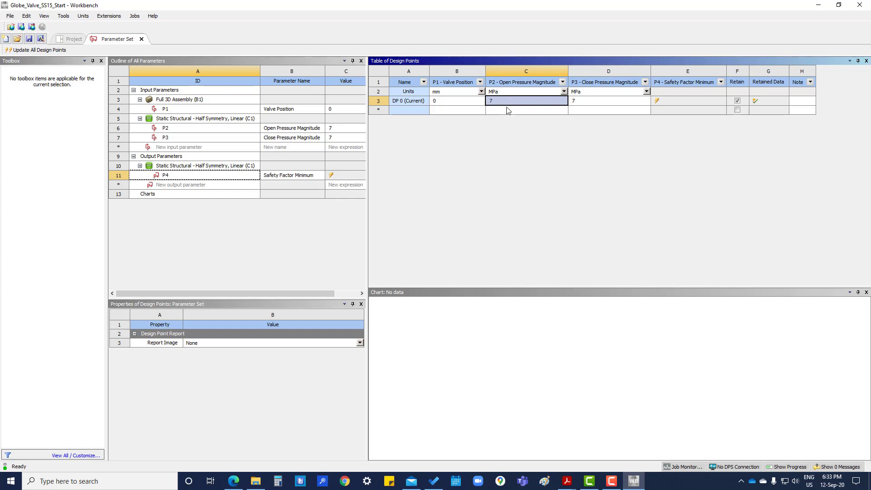
pyautogui.write('3')
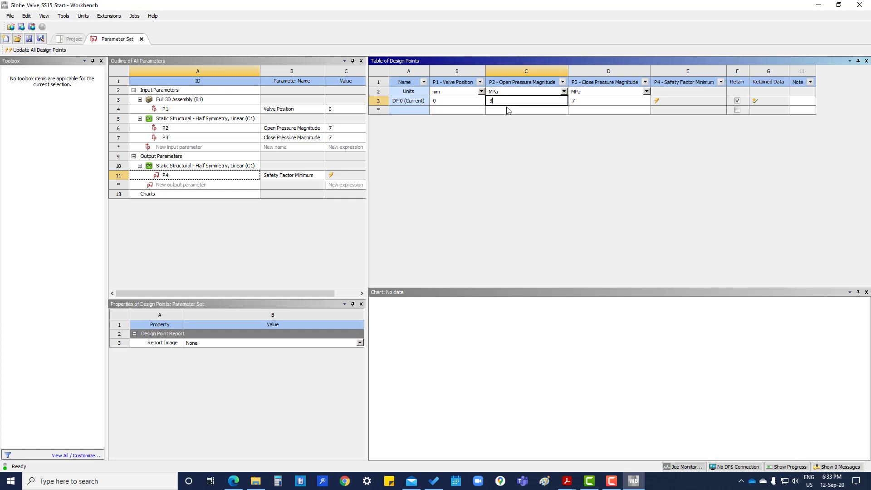
pyautogui.click(578, 103)
pyautogui.write('10e')
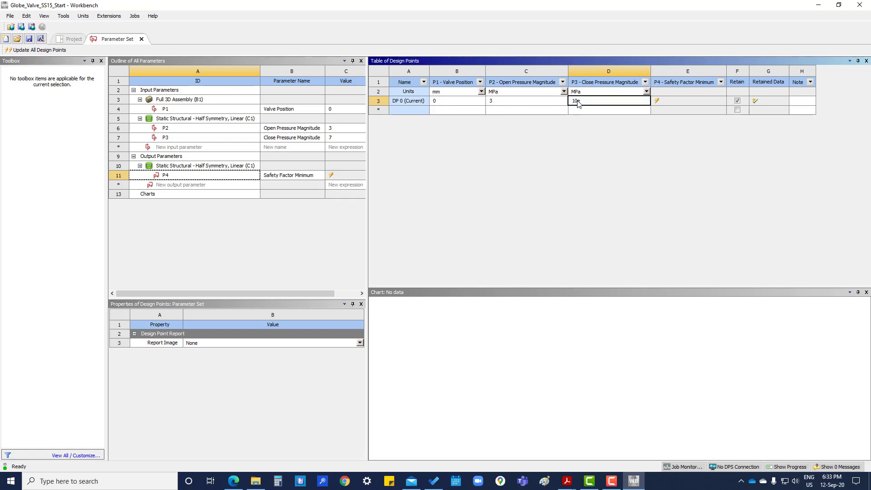
pyautogui.write('-6')
pyautogui.press('Return')
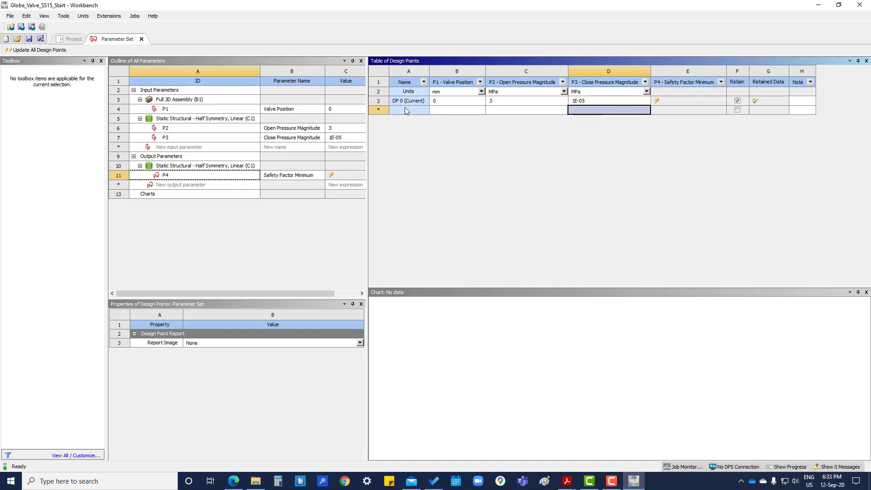
# Step: Add a design point with Valve Position 0 mm and Open Pressure Magnitude 7 MPa
pyautogui.click(445, 110)
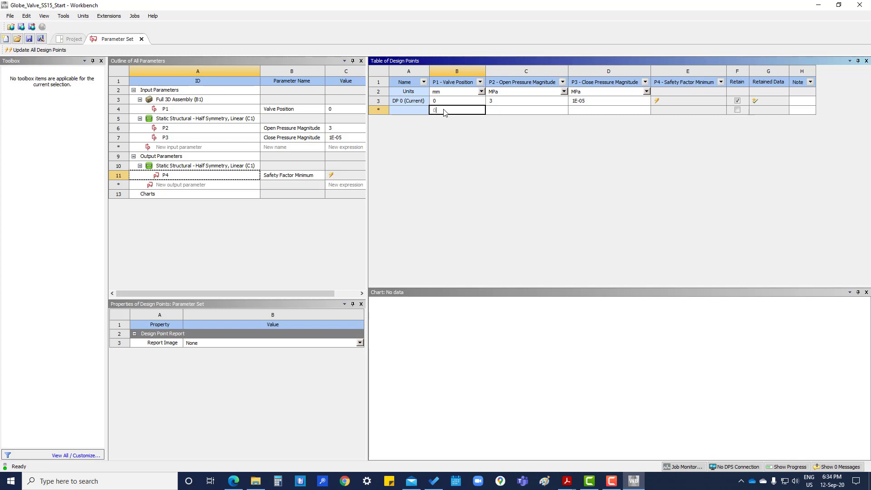
pyautogui.write('0')
pyautogui.click(506, 111)
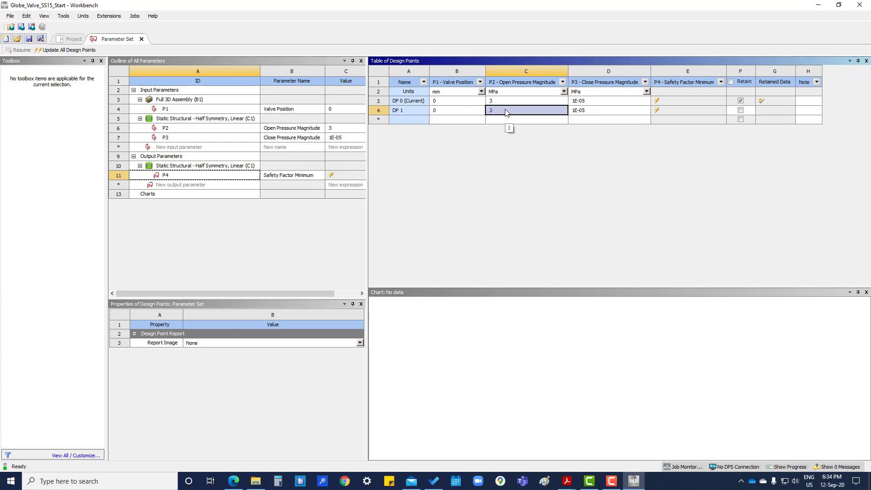
pyautogui.write('7')
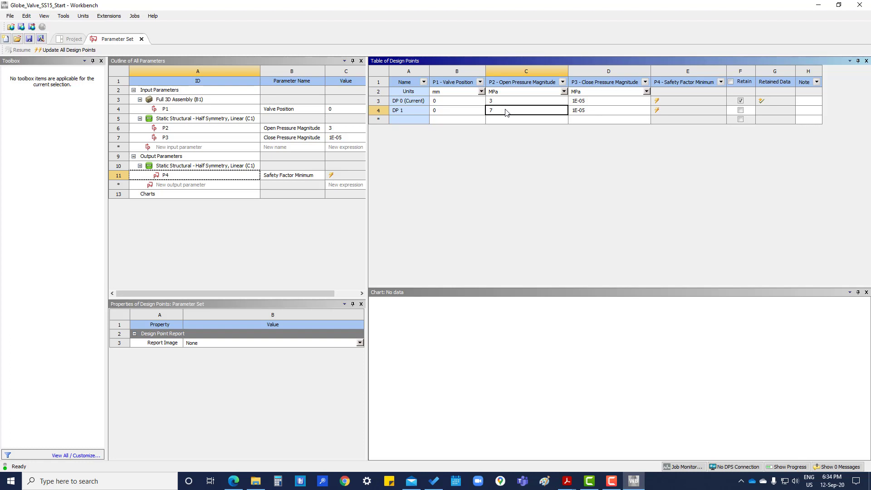
pyautogui.click(589, 112)
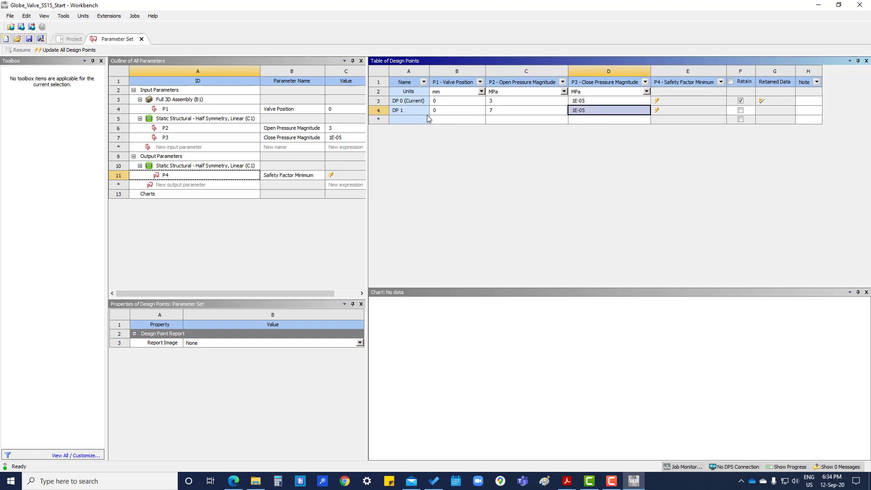
# Step: Add a design point with Valve Position -65.8 mm, Open Pressure Magnitude 10e-6 MPa and Close Pressure Magnitude 3 MPa
pyautogui.click(451, 120)
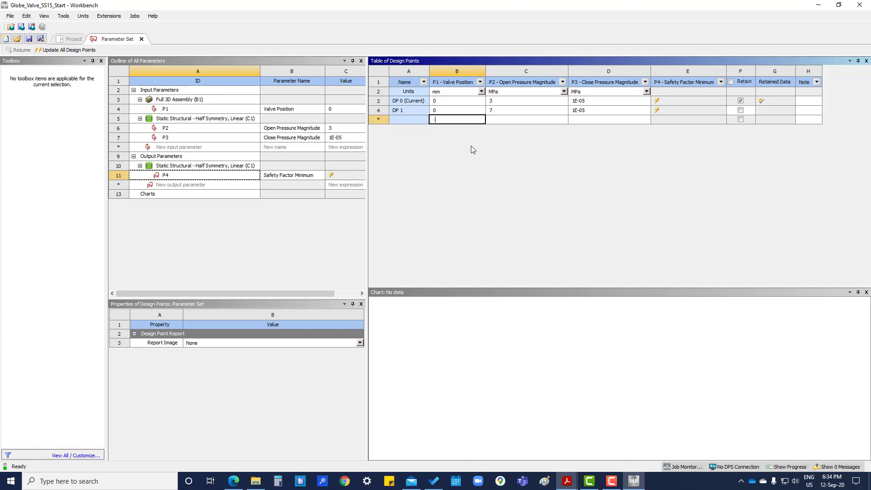
pyautogui.press('Return')
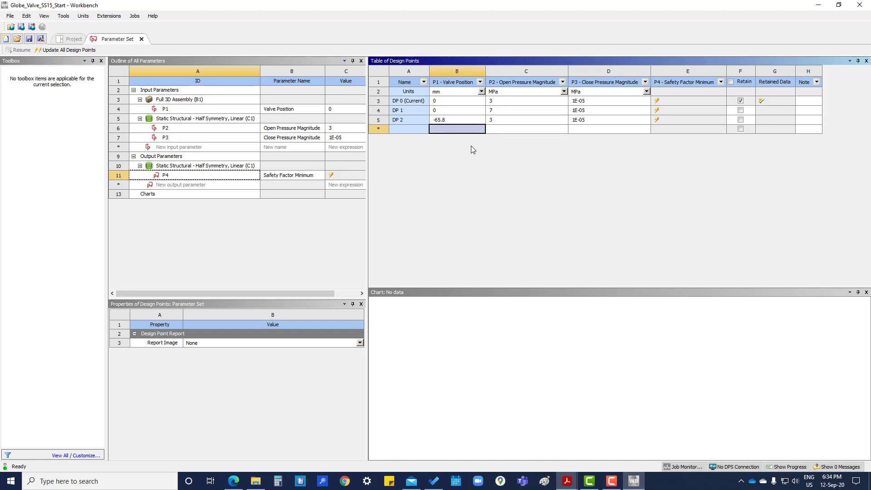
pyautogui.click(517, 121)
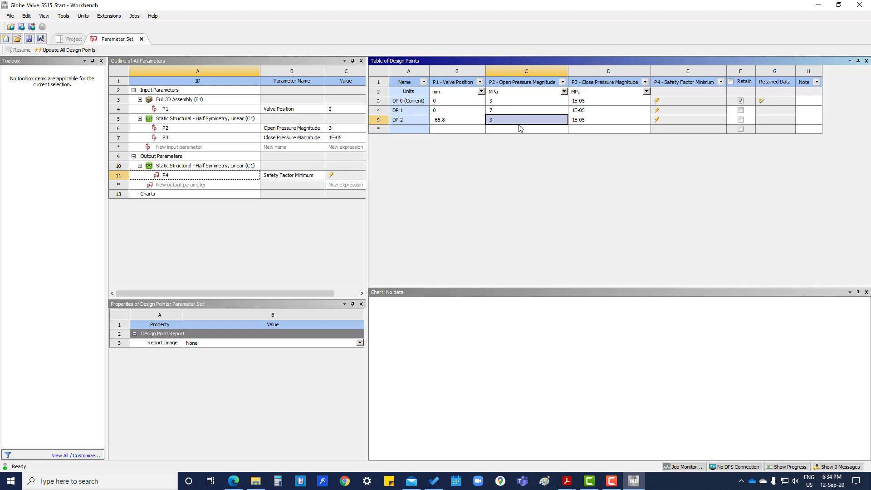
pyautogui.write('1E-05')
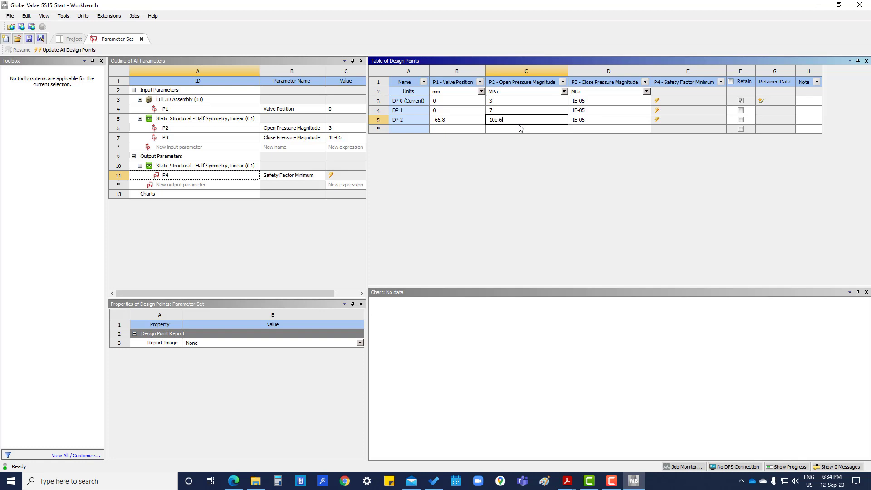
pyautogui.click(583, 121)
pyautogui.write('3')
pyautogui.press('Return')
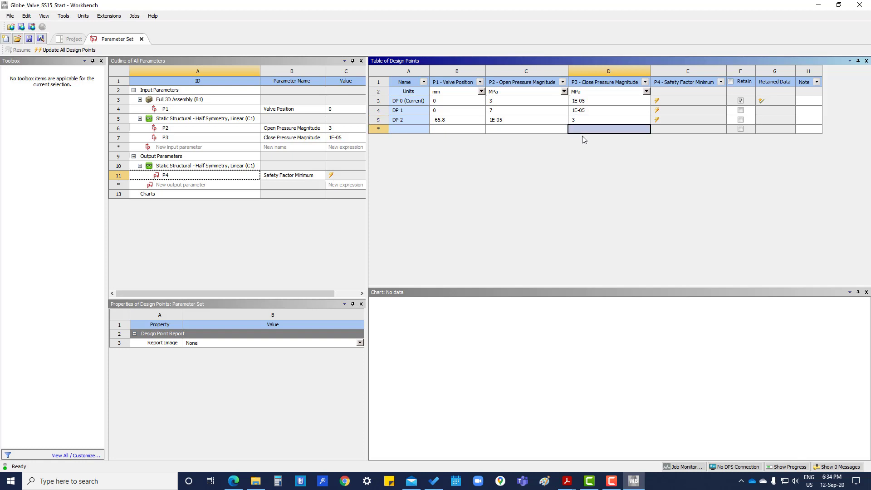
# Step: Add another design point with Valve Position -65.8 mm, Open Pressure Magnitude 10e-6 MPa and Close Pressure Magnitude 7 MPa
pyautogui.click(442, 130)
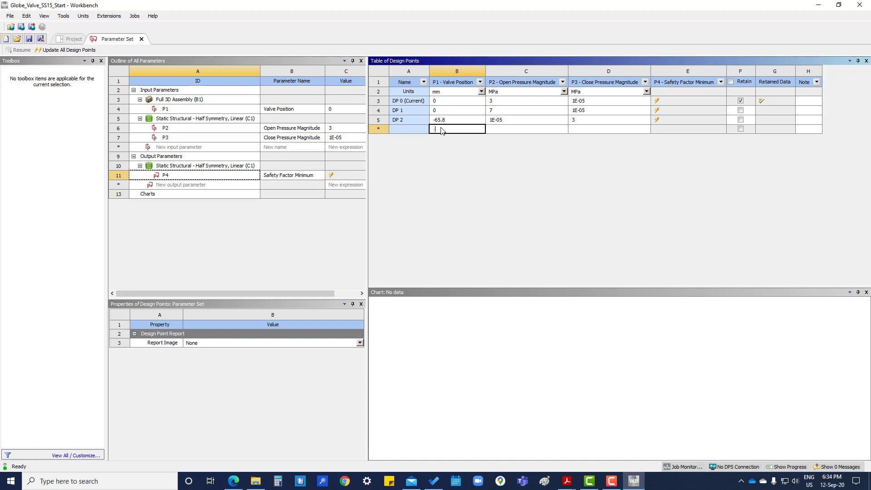
pyautogui.write('-65.8')
pyautogui.press('Return')
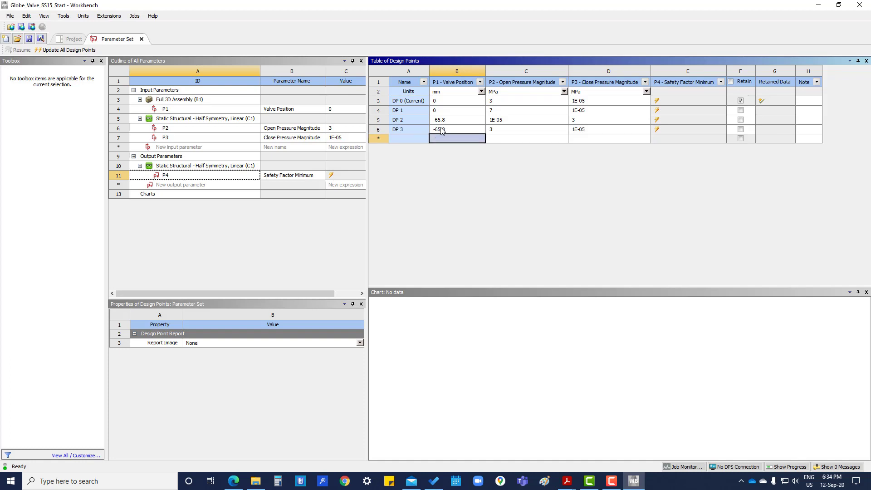
pyautogui.click(506, 131)
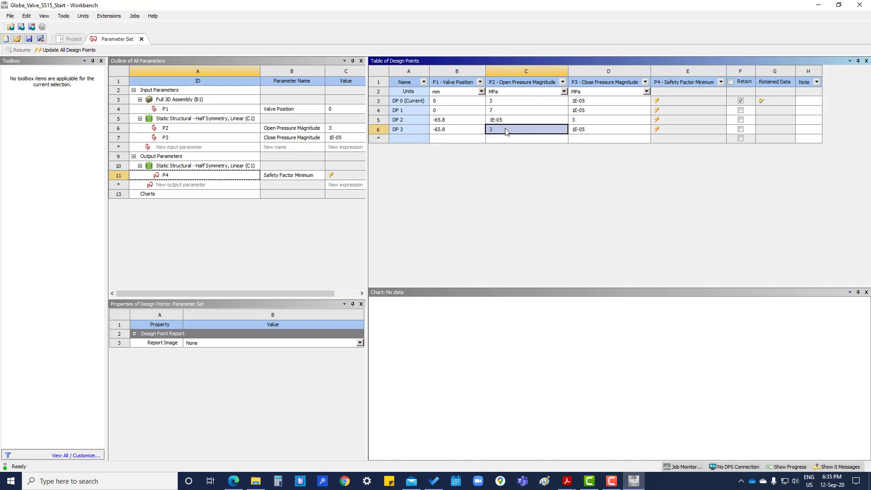
pyautogui.write('10')
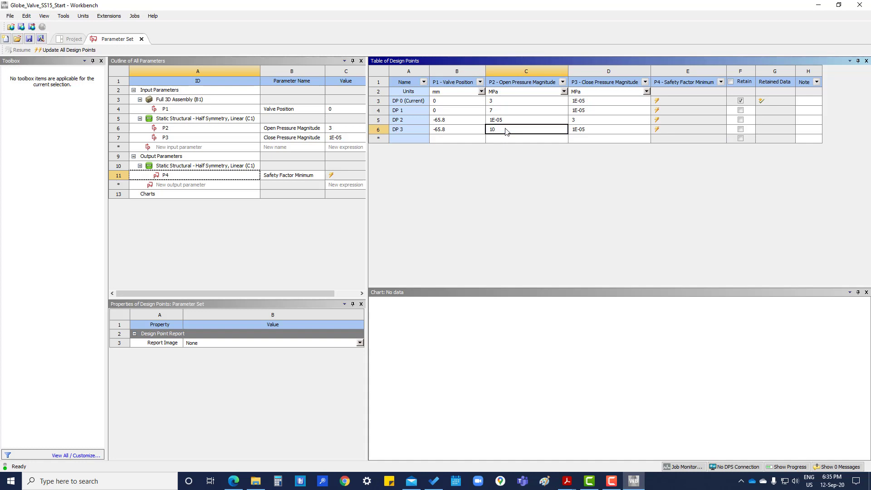
pyautogui.write('e-6')
pyautogui.press('Return')
pyautogui.click(581, 130)
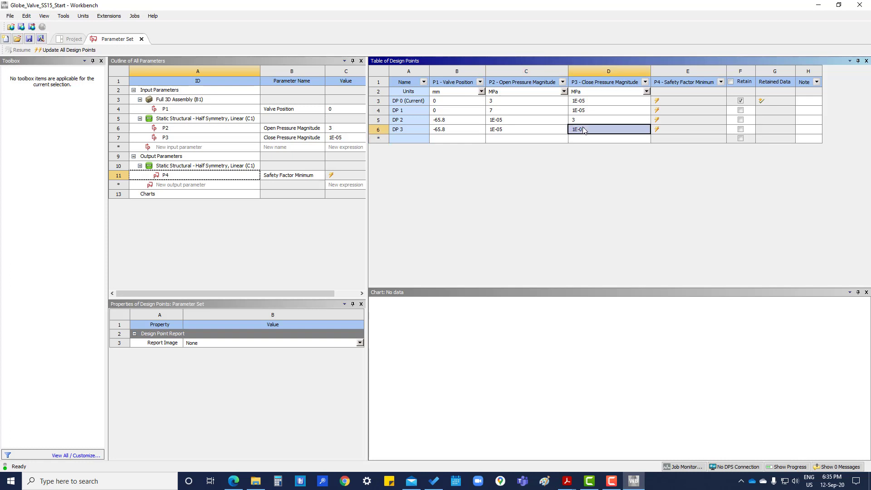
pyautogui.write('7')
pyautogui.press('Return')
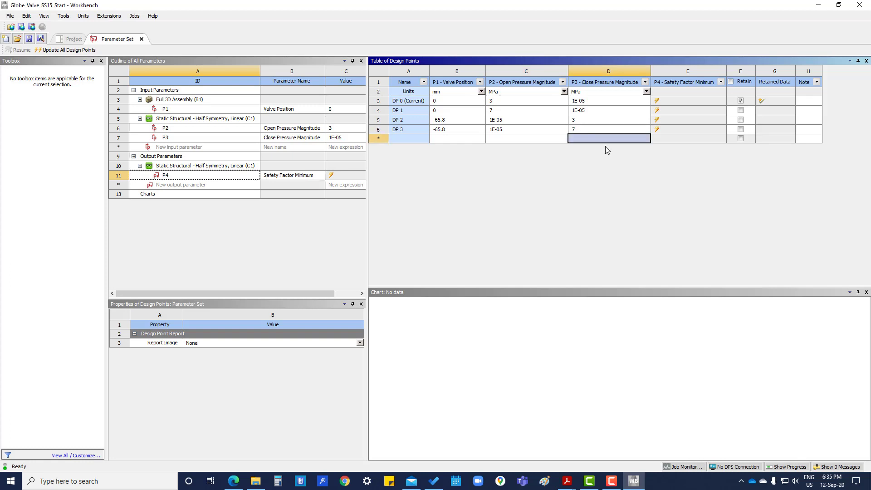
# Step: Retain the data of the three added design points and update all design points
pyautogui.click(740, 110)
pyautogui.click(740, 120)
pyautogui.click(740, 130)
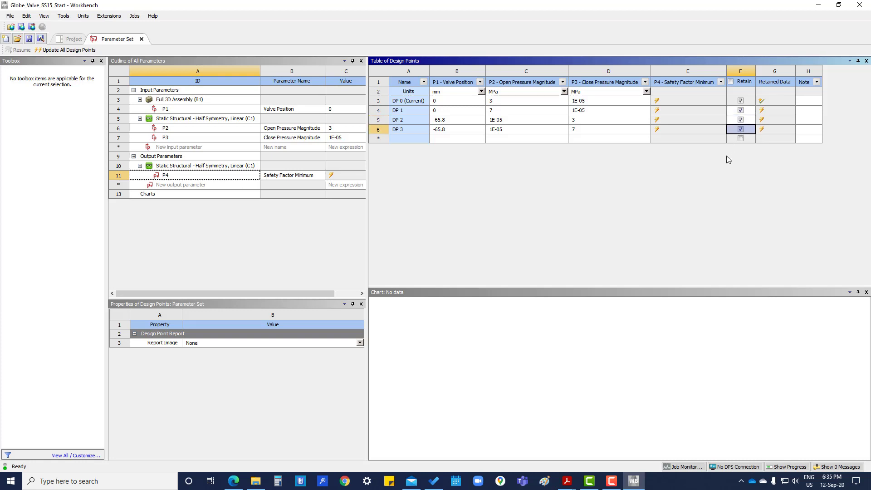
pyautogui.click(274, 247)
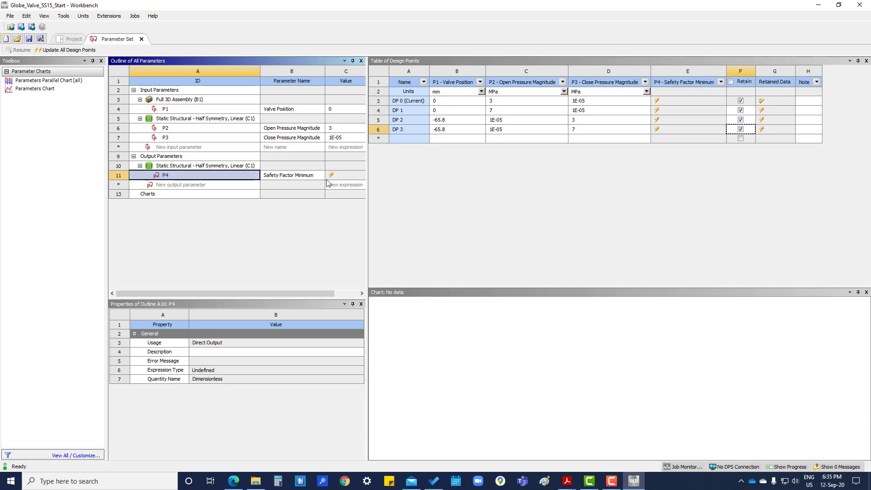
pyautogui.click(571, 197)
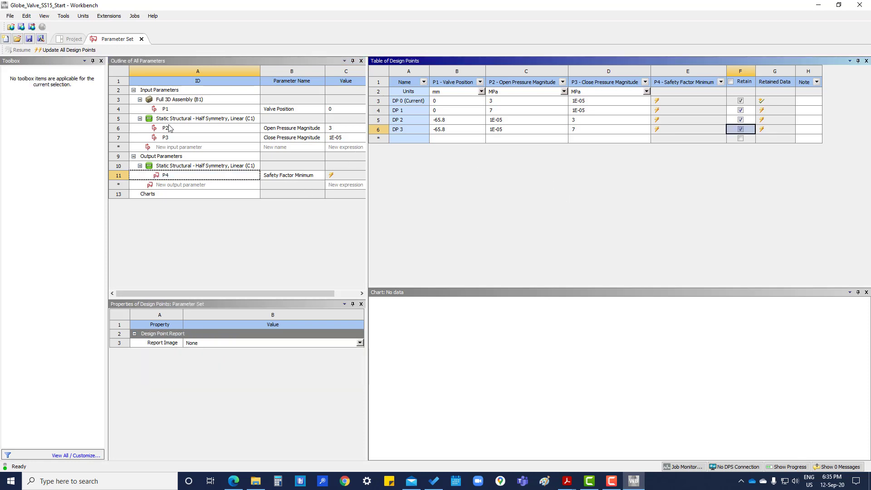
pyautogui.click(63, 50)
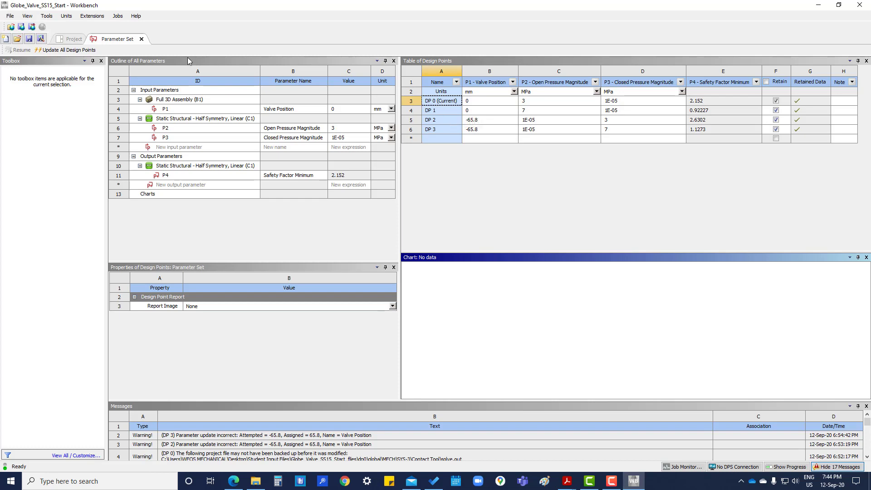
# Step: Return to the project schematic and open the Model of the half-symmetry static structural system in Mechanical
pyautogui.click(71, 40)
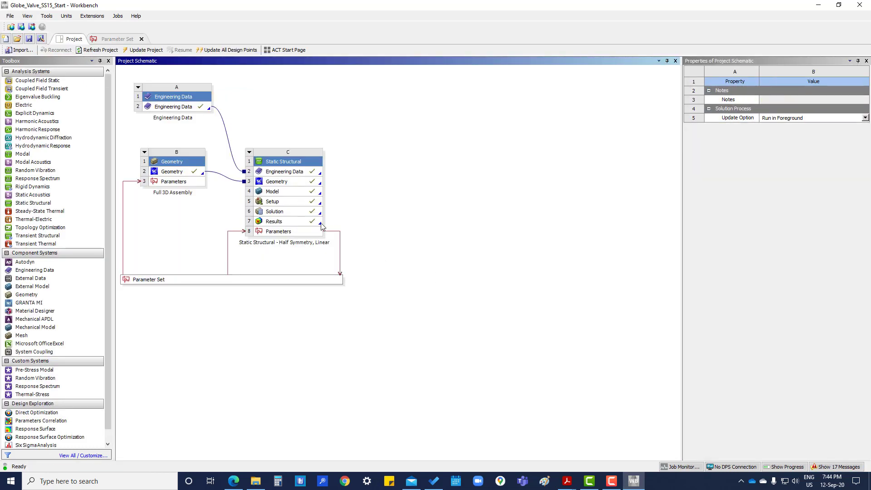
pyautogui.doubleClick(291, 192)
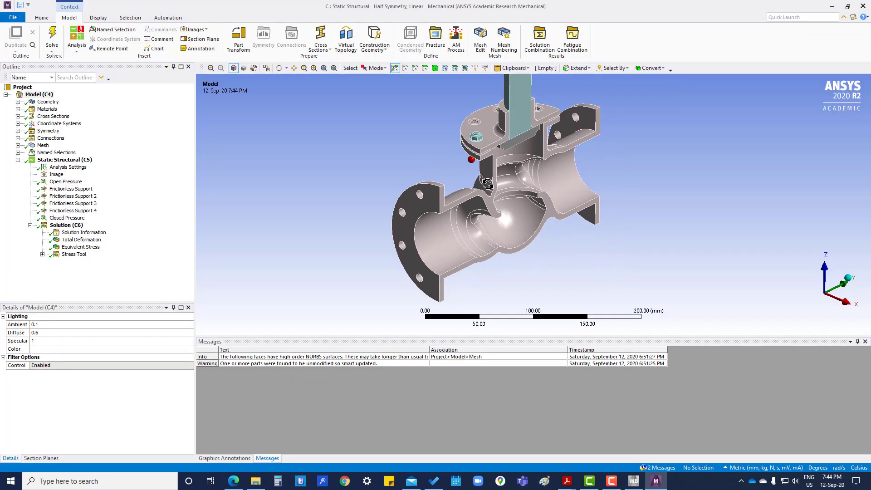
# Step: Review the total deformation and equivalent stress results of the current design point, and close Mechanical
pyautogui.click(93, 240)
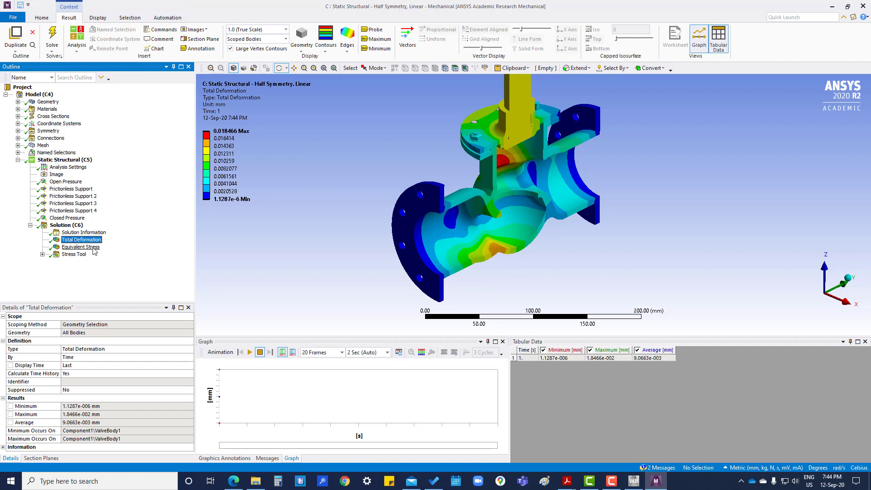
pyautogui.click(93, 248)
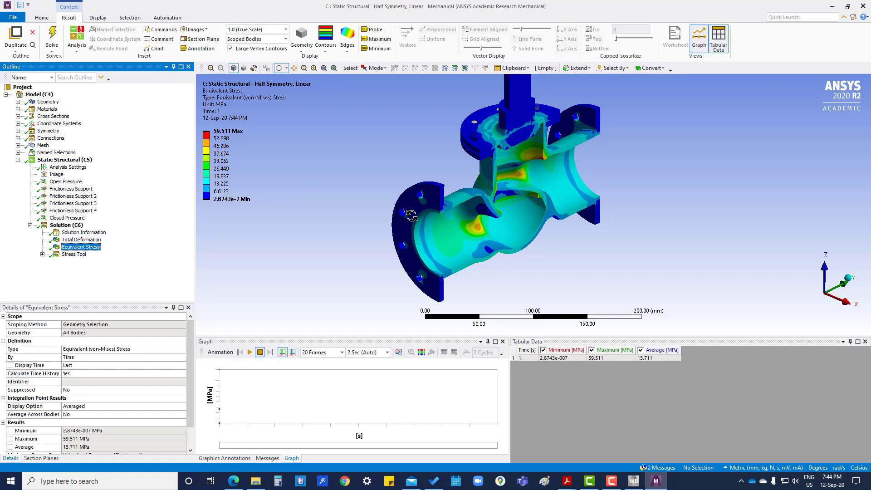
pyautogui.click(348, 194)
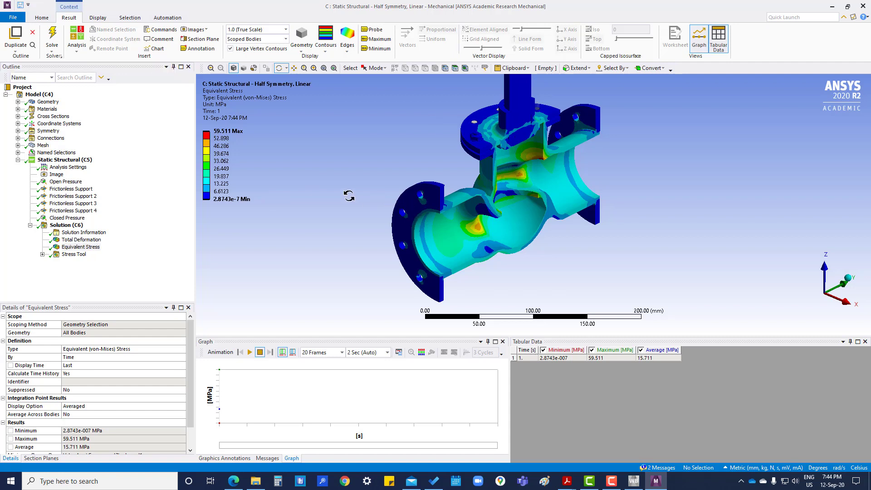
pyautogui.click(862, 6)
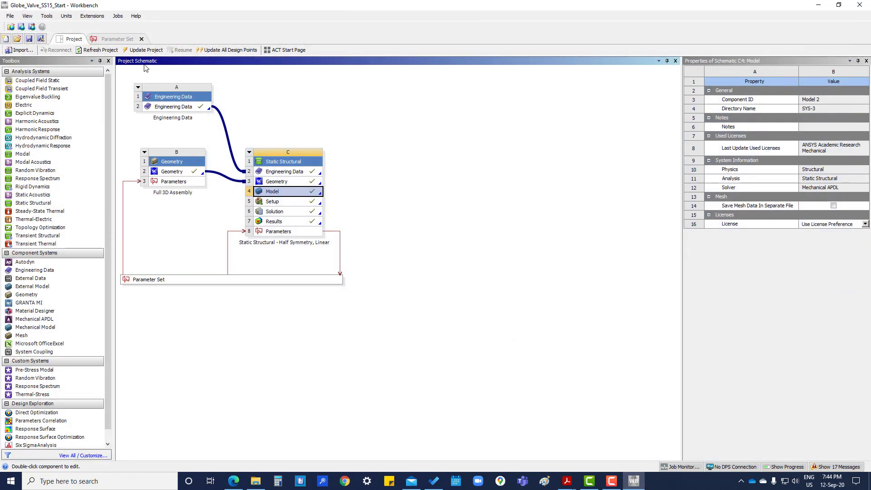
# Step: Set design point DP 2 as the current one in the parameter set's table of design points
pyautogui.click(115, 41)
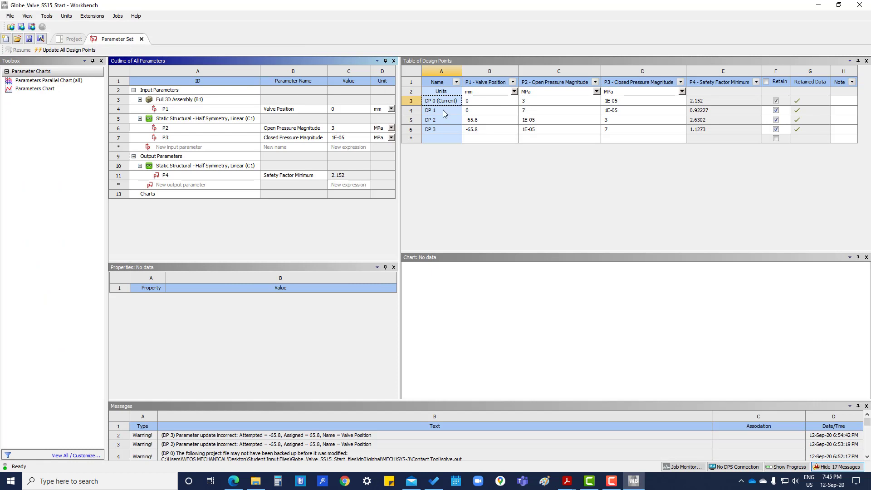
pyautogui.click(439, 121)
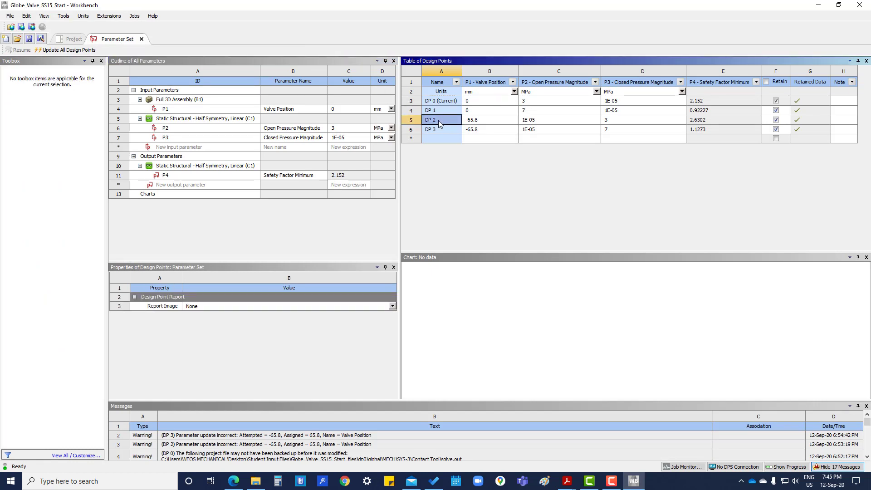
pyautogui.rightClick(440, 119)
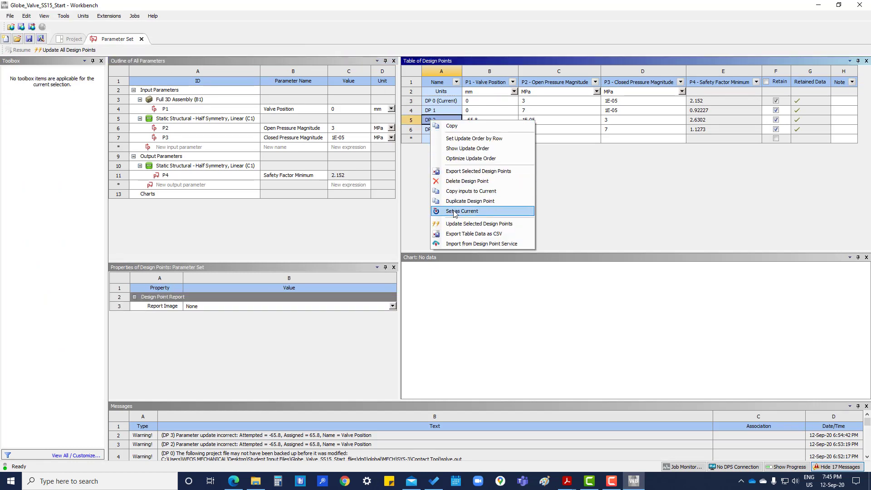
pyautogui.click(455, 211)
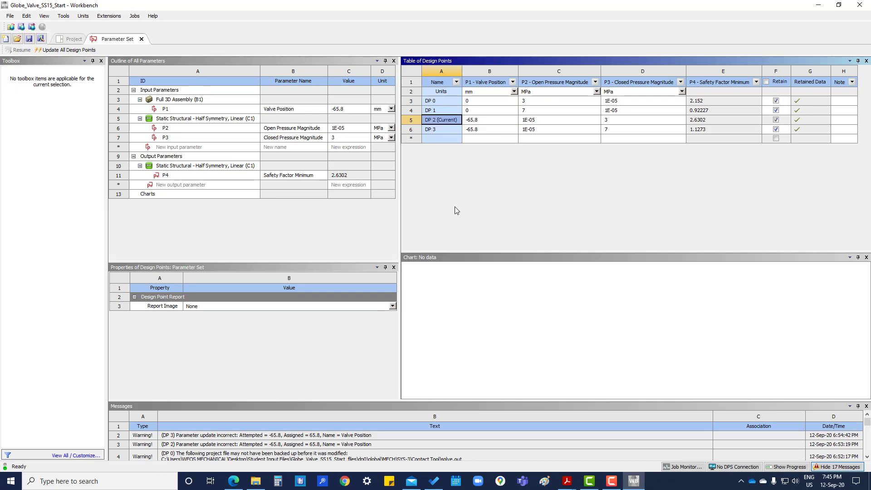
# Step: Reopen the Model of the half-symmetry static structural system in Mechanical and inspect the valve geometry at the new stem position
pyautogui.click(72, 39)
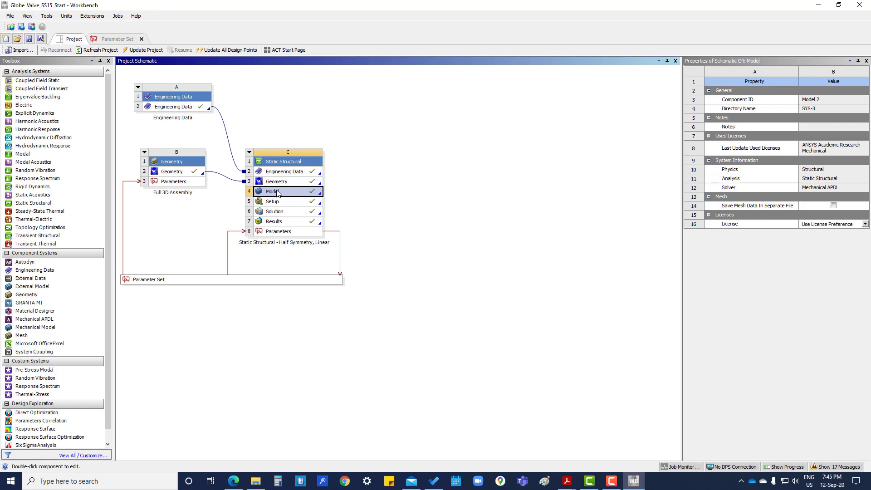
pyautogui.doubleClick(277, 191)
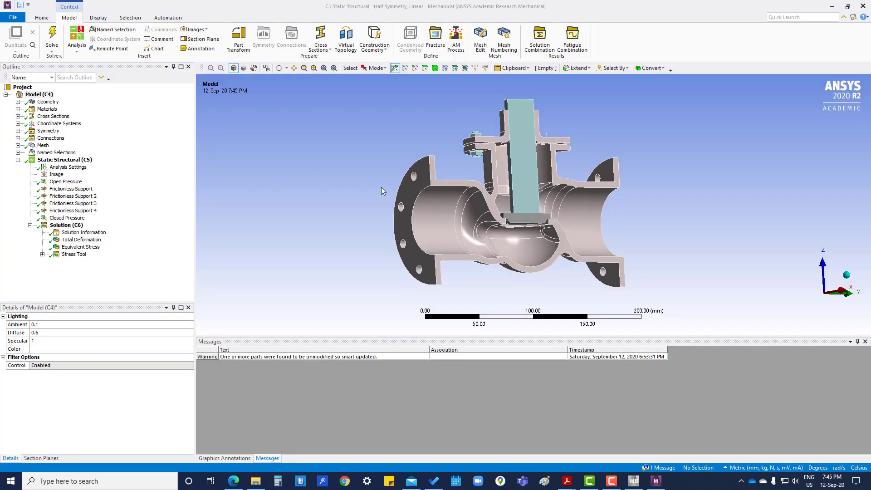
pyautogui.moveTo(489, 168); pyautogui.dragTo(519, 205, button='middle')
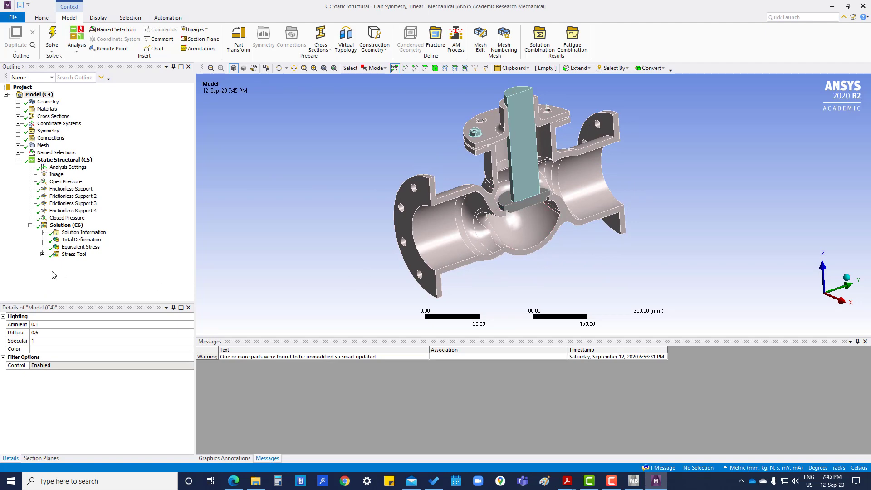
# Step: Review DP 2's total deformation and equivalent stress results, examining the stress concentration in the valve body near the seat up close
pyautogui.click(79, 242)
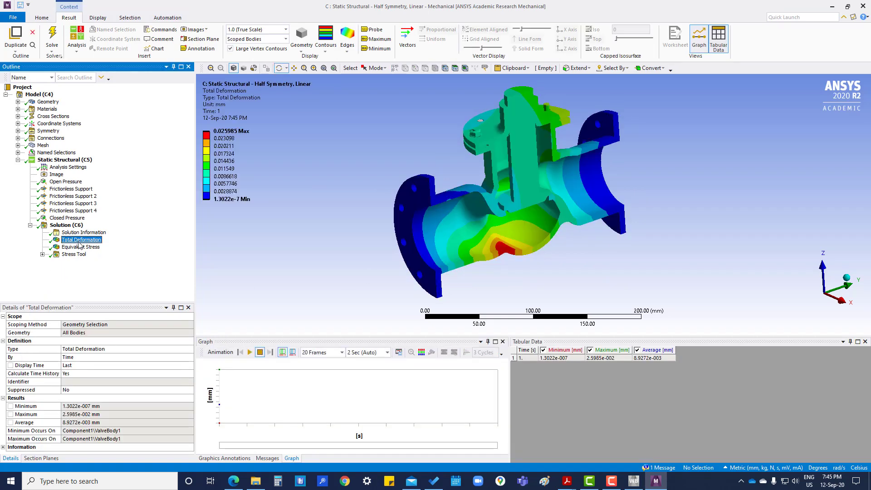
pyautogui.moveTo(425, 274); pyautogui.dragTo(508, 249, button='middle')
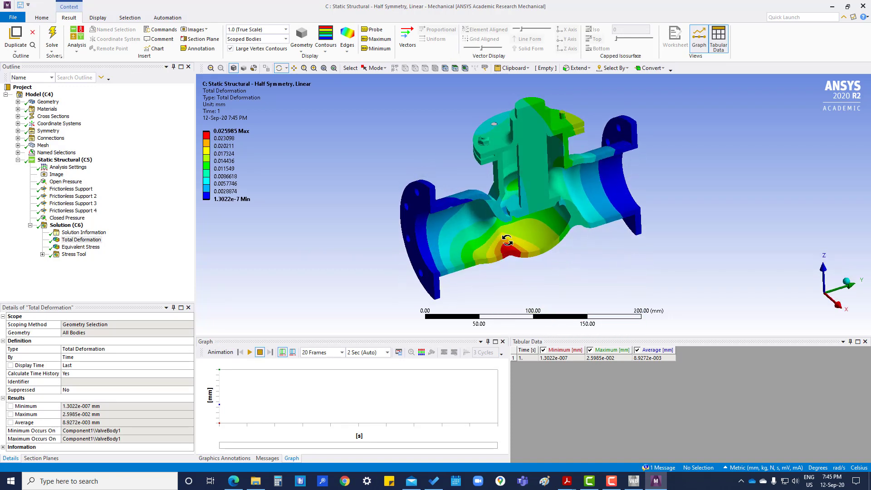
pyautogui.click(81, 247)
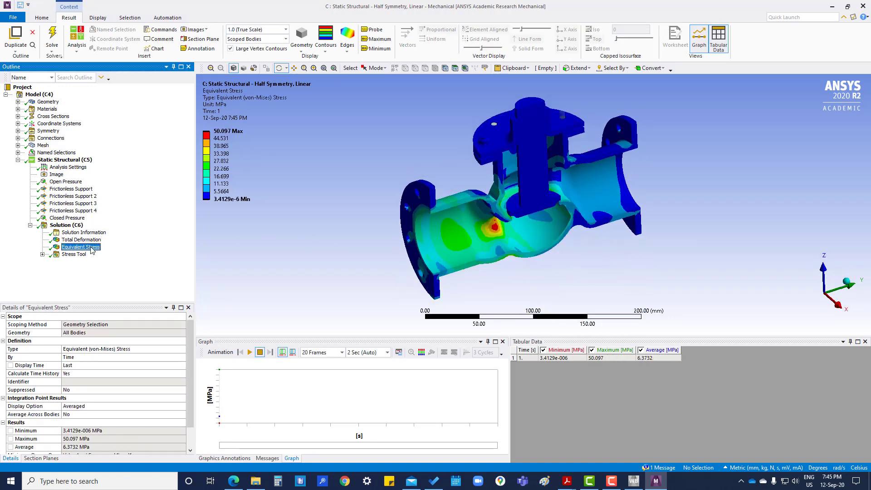
pyautogui.scroll(5, 499, 237)
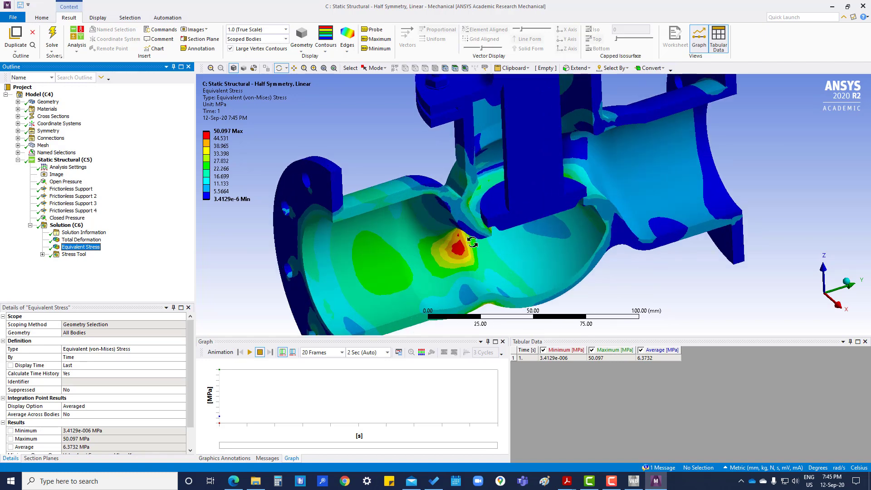
pyautogui.moveTo(460, 254)
pyautogui.mouseDown(button='middle')
pyautogui.moveTo(432, 224)
pyautogui.moveTo(458, 242)
pyautogui.mouseUp(button='middle')
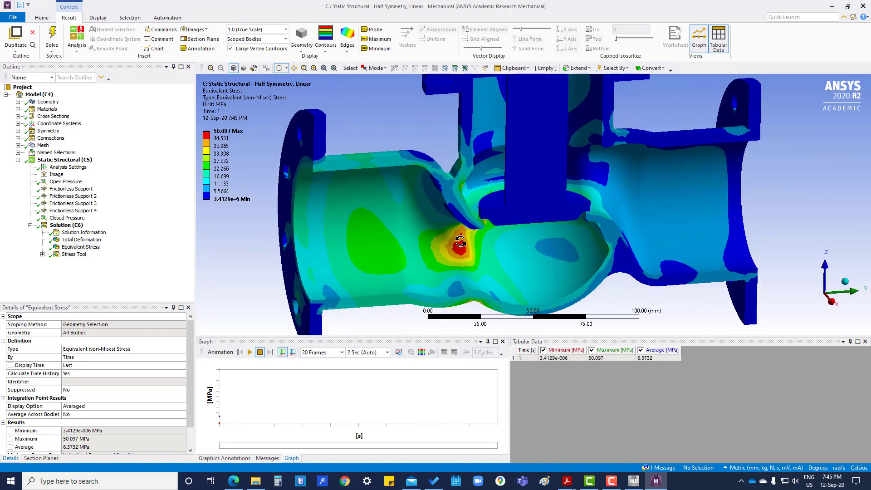
pyautogui.scroll(-3, 458, 249)
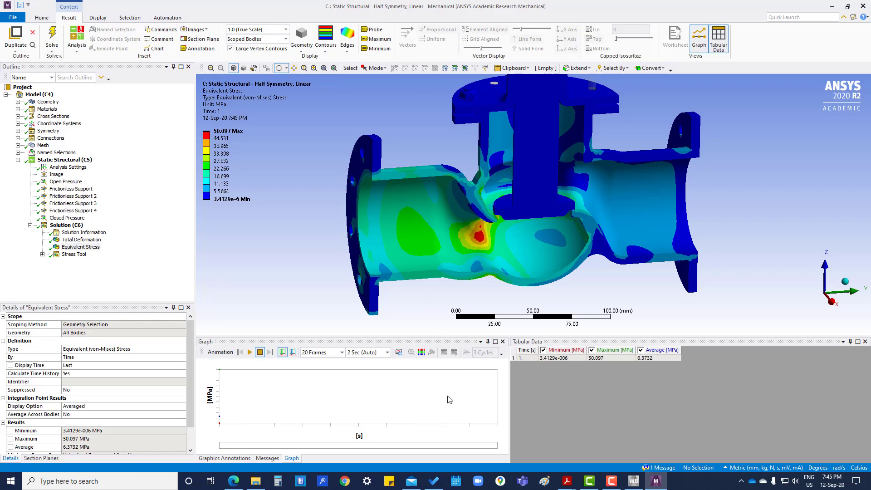
# Step: Switch to Workbench, compare the minimum safety factors of all four design points in the parameter set, and return to the project schematic
pyautogui.click(636, 483)
pyautogui.click(357, 177)
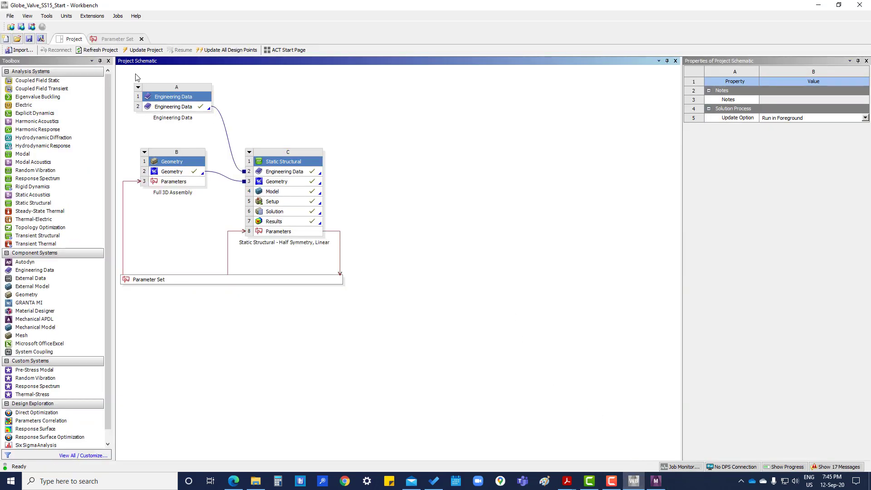
pyautogui.click(114, 39)
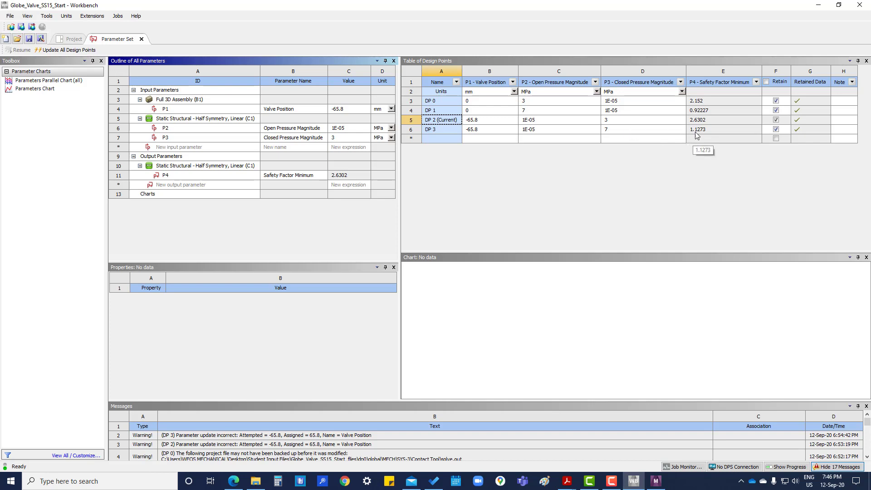
pyautogui.click(628, 196)
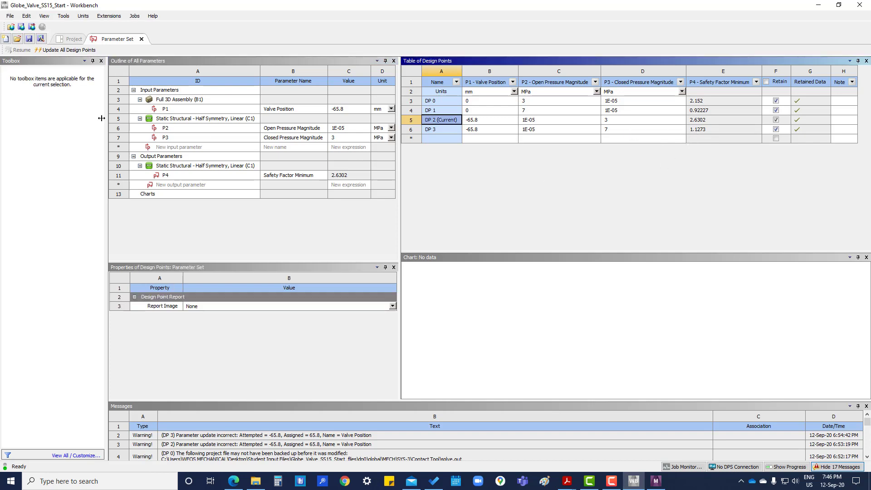
pyautogui.click(69, 39)
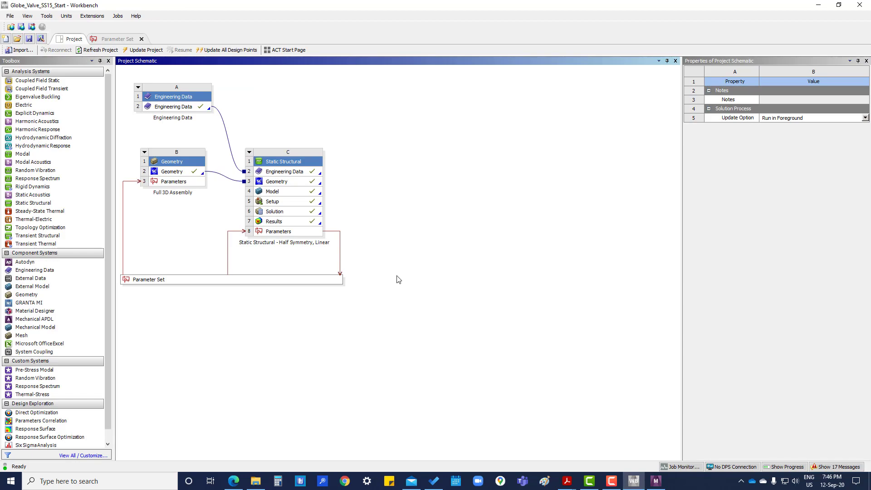